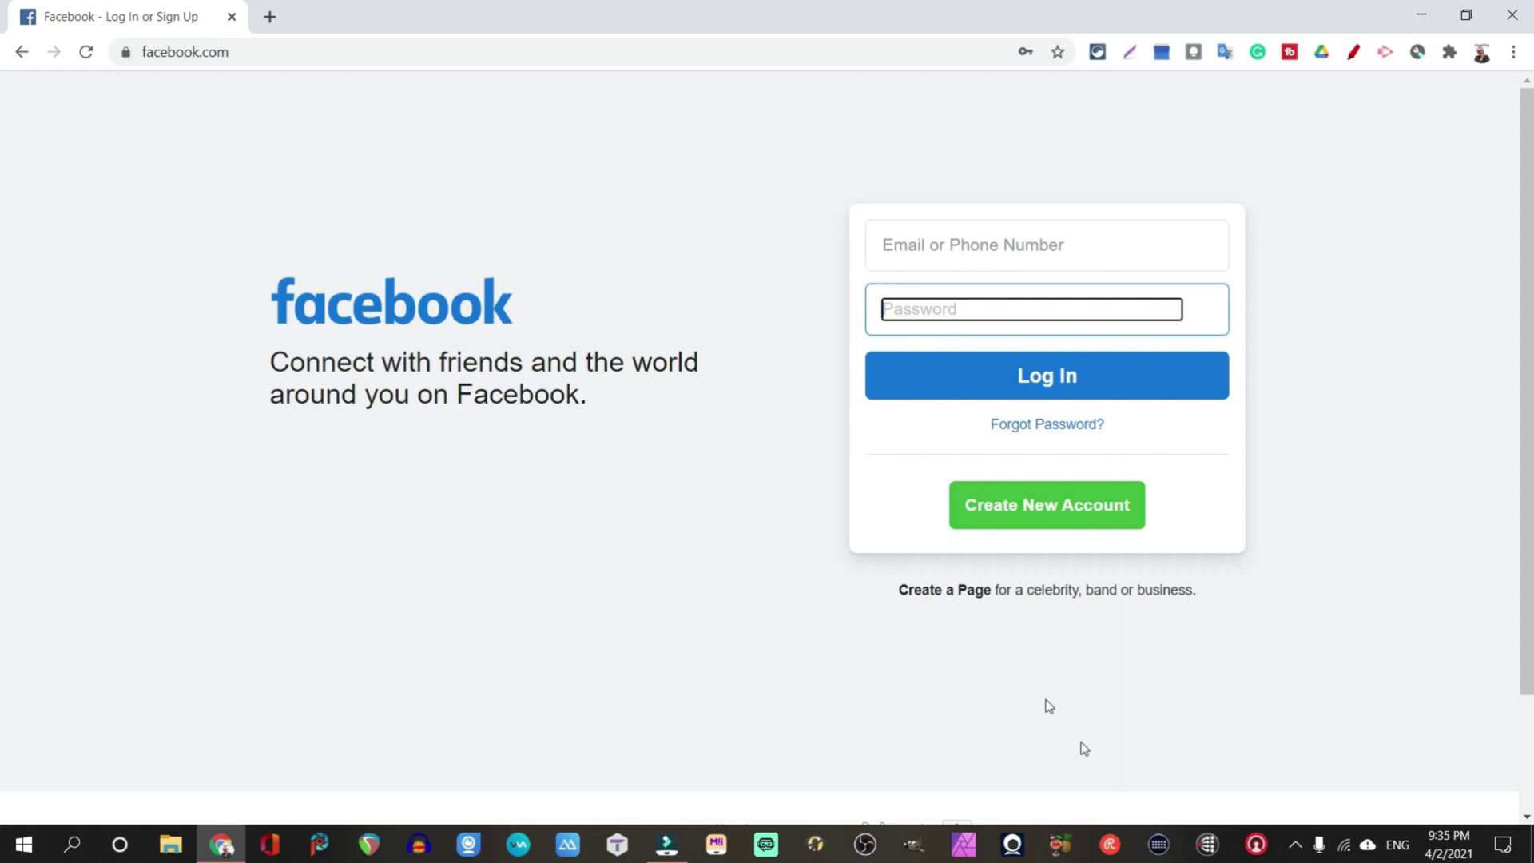
Step: Sign up for a new account, confirm it with the SMS code, and acknowledge the confirmation
{"action": "left_click", "coordinate": [1072, 501]}
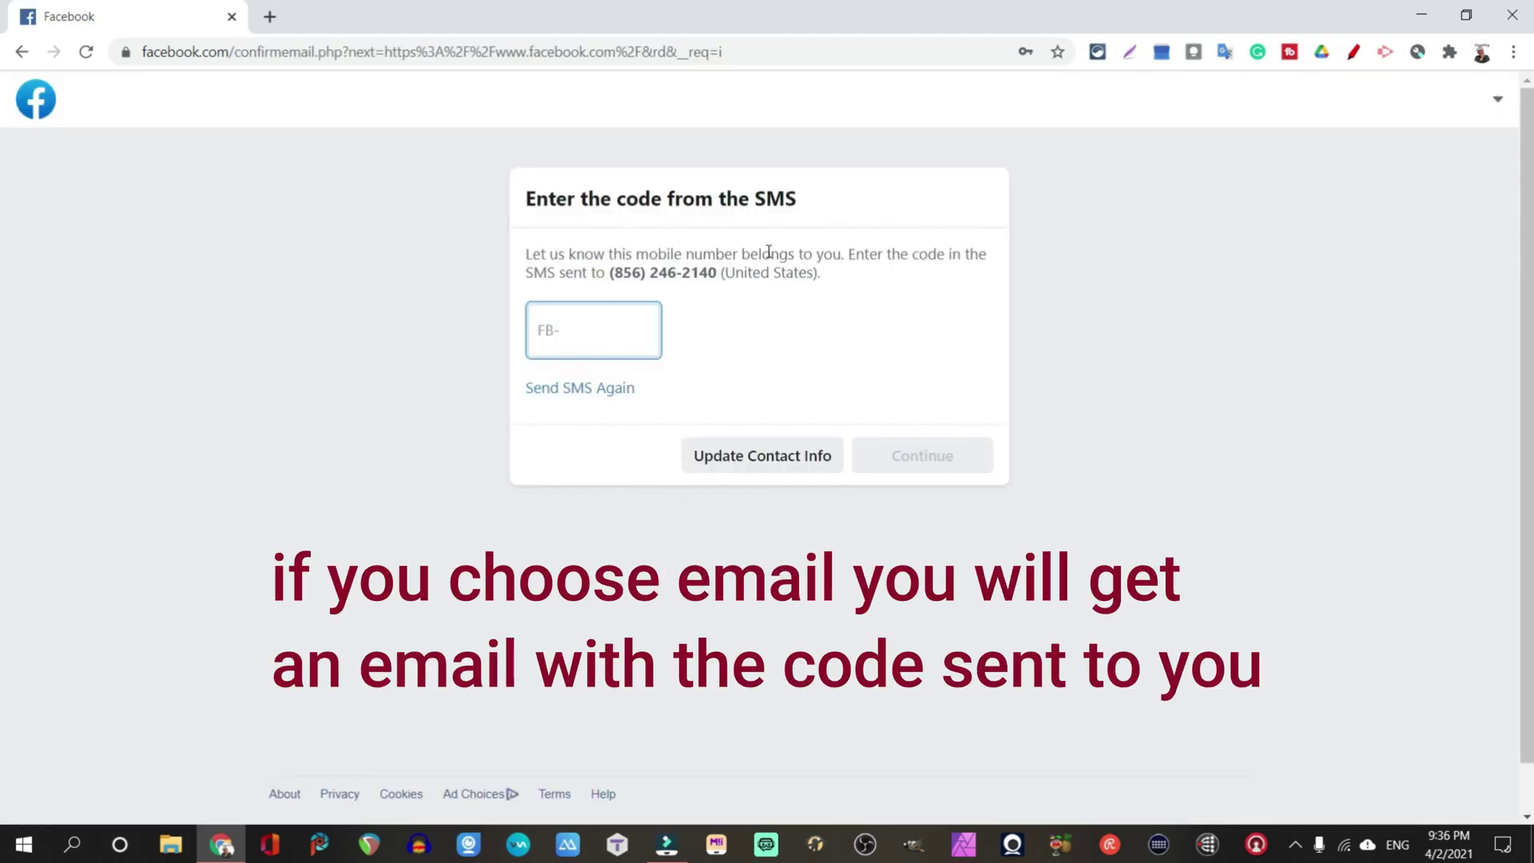
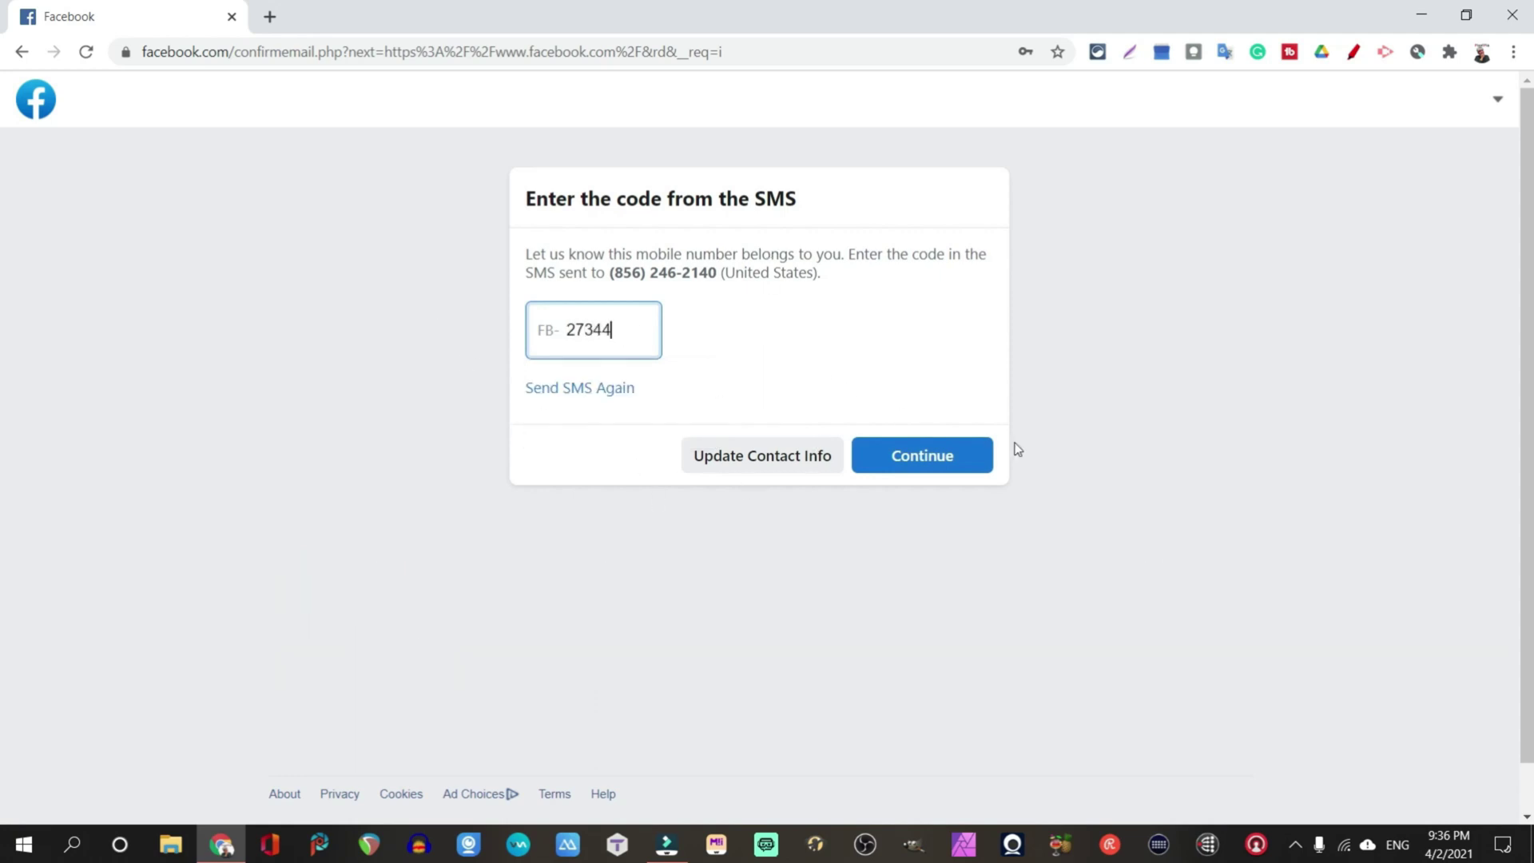
{"action": "left_click", "coordinate": [926, 453]}
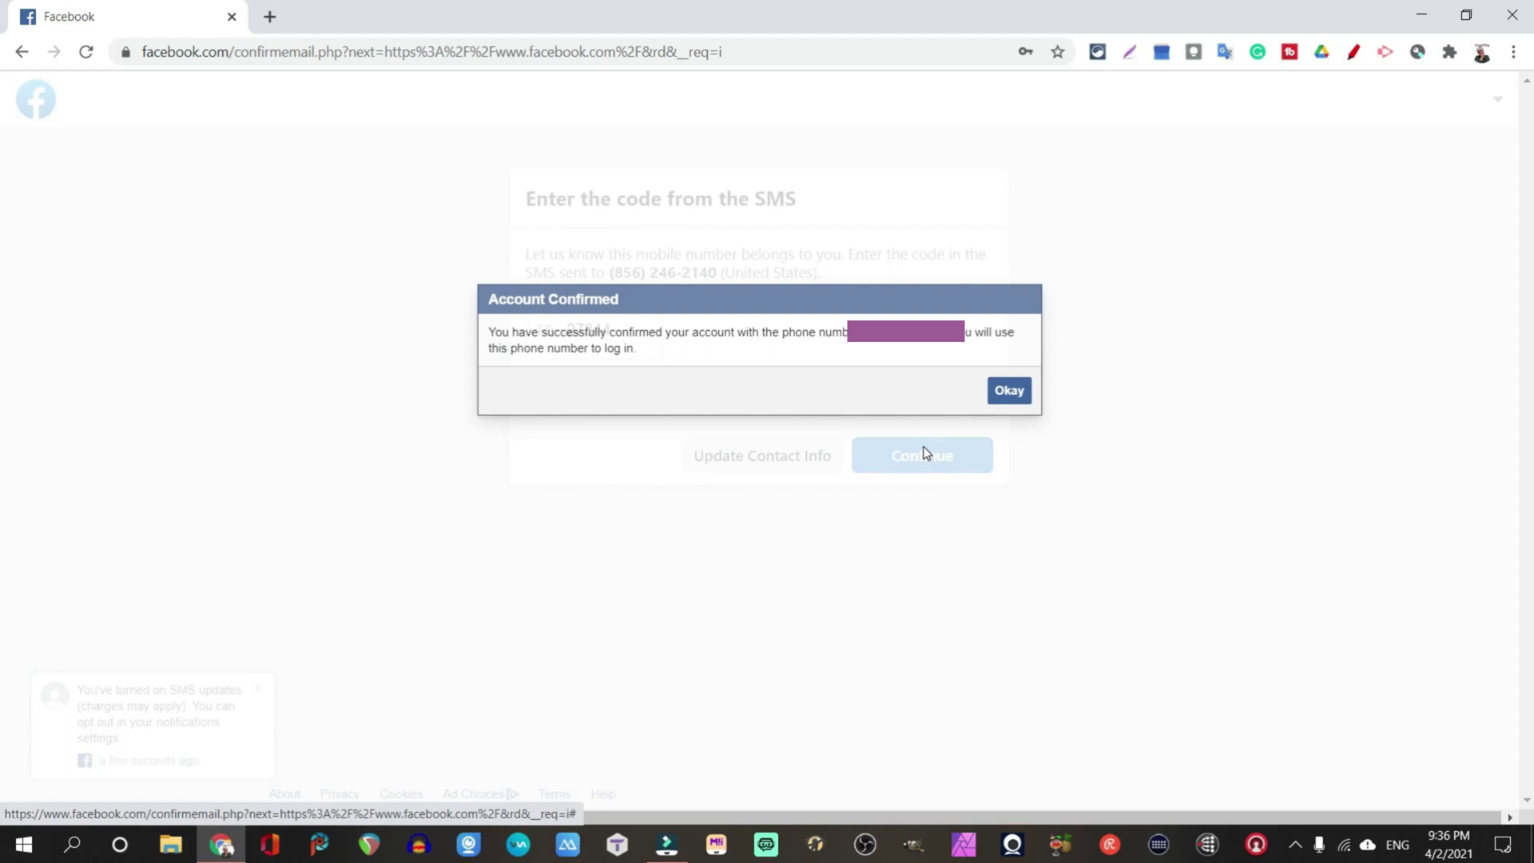
{"action": "left_click", "coordinate": [1010, 391]}
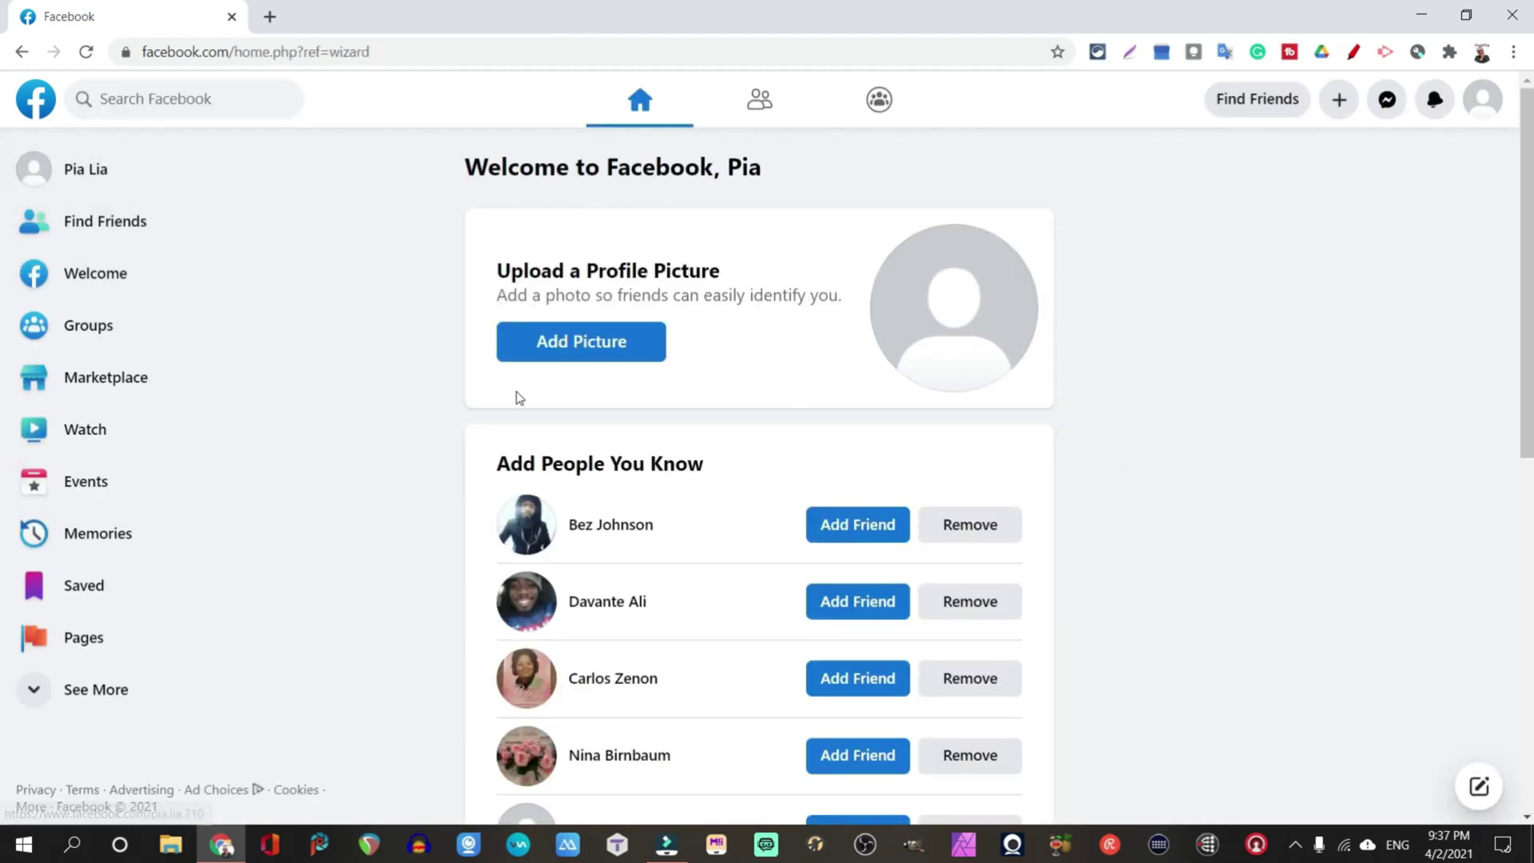
Step: Upload the 20210102_193907 with edge photo as profile picture with description 'oooops' and save
{"action": "left_click", "coordinate": [587, 345]}
{"action": "left_click", "coordinate": [604, 482]}
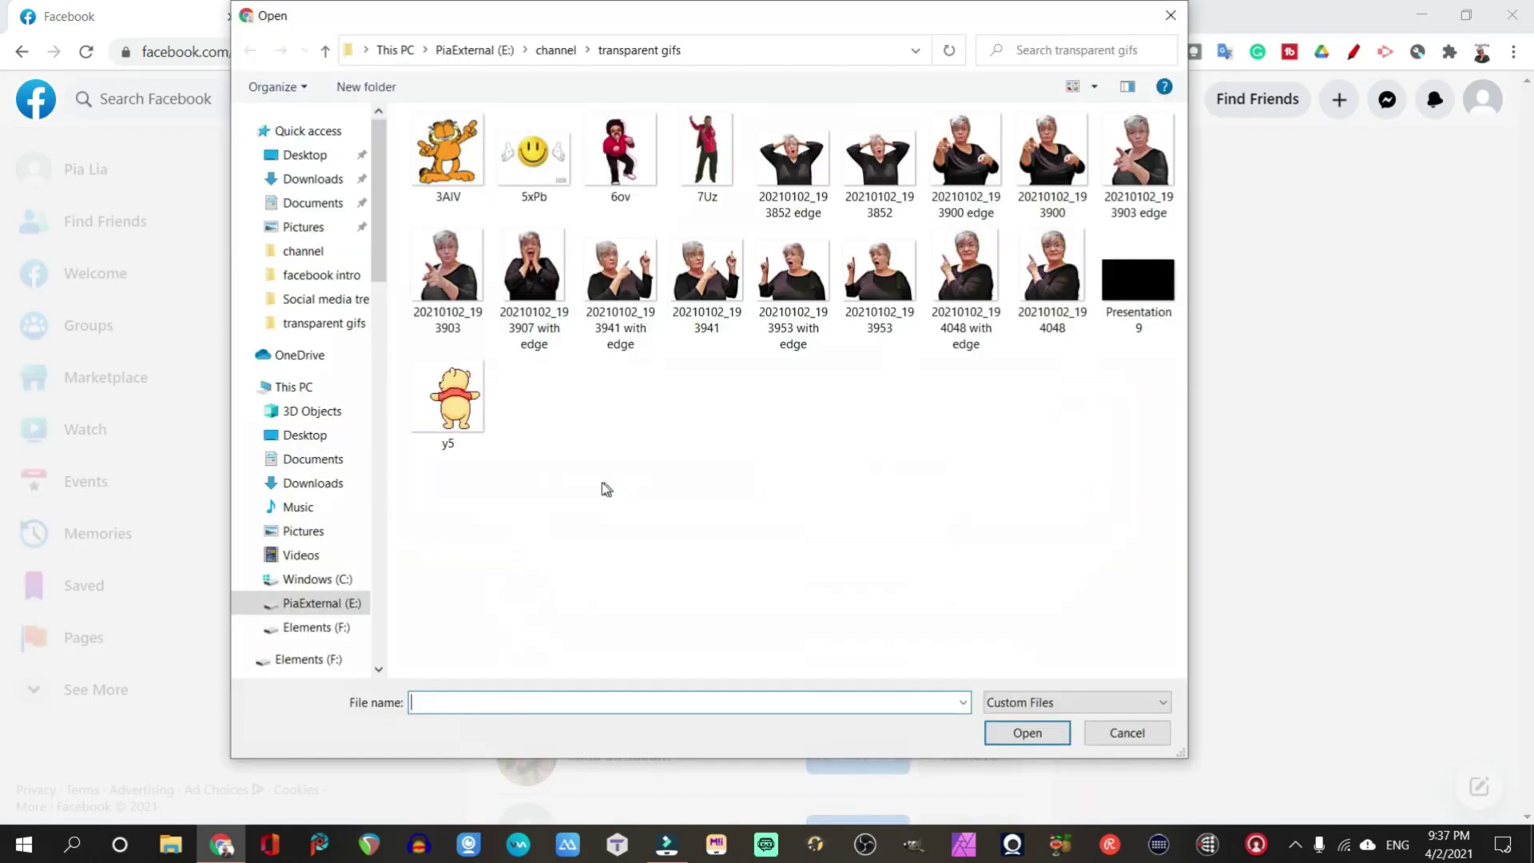
{"action": "double_click", "coordinate": [534, 271]}
{"action": "left_click", "coordinate": [479, 260]}
{"action": "type", "text": "oooo"}
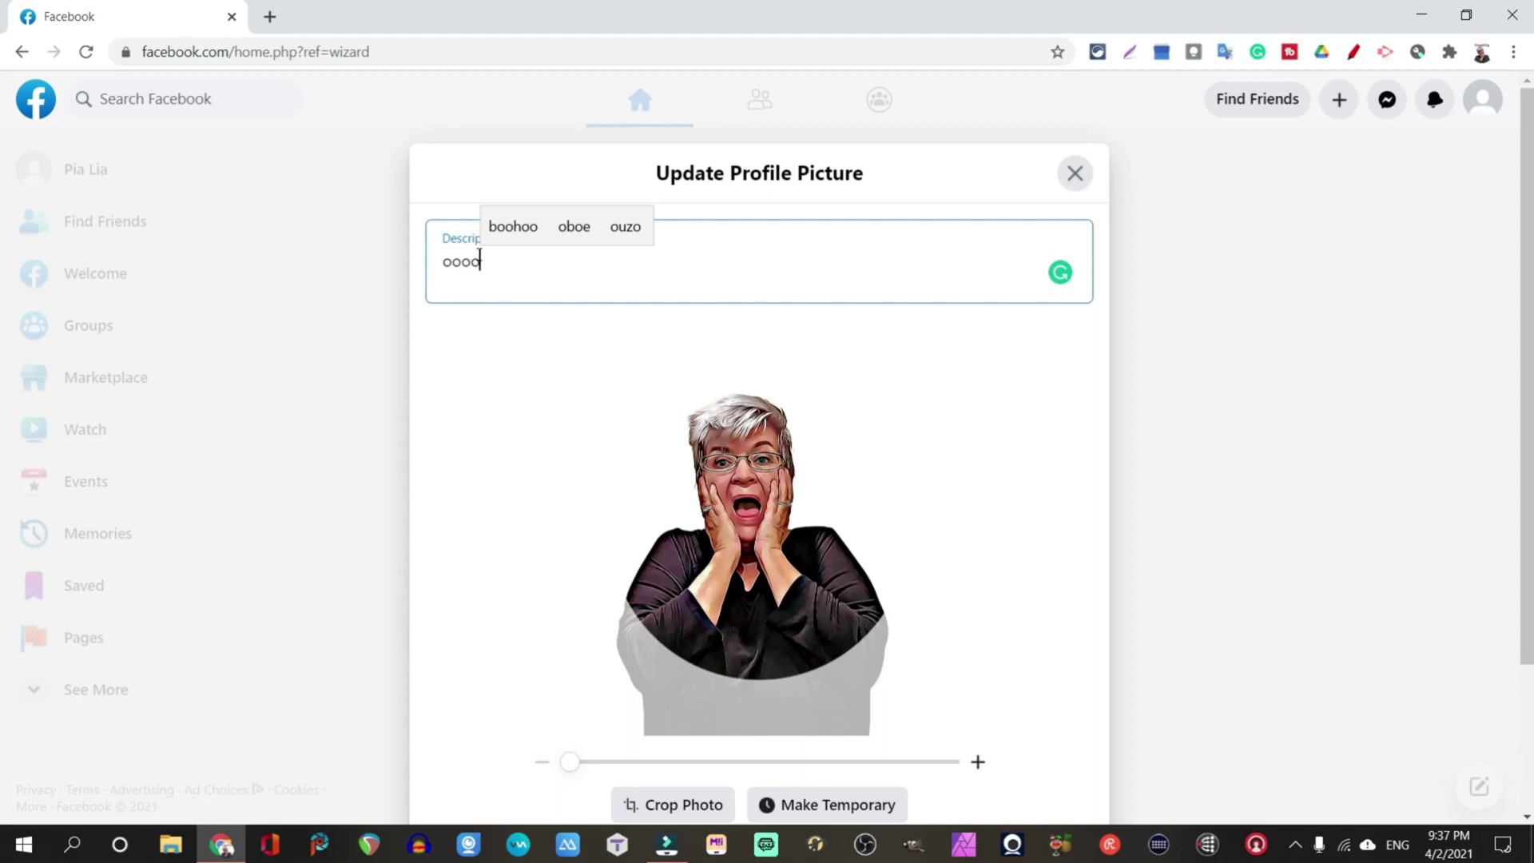
{"action": "type", "text": "ps"}
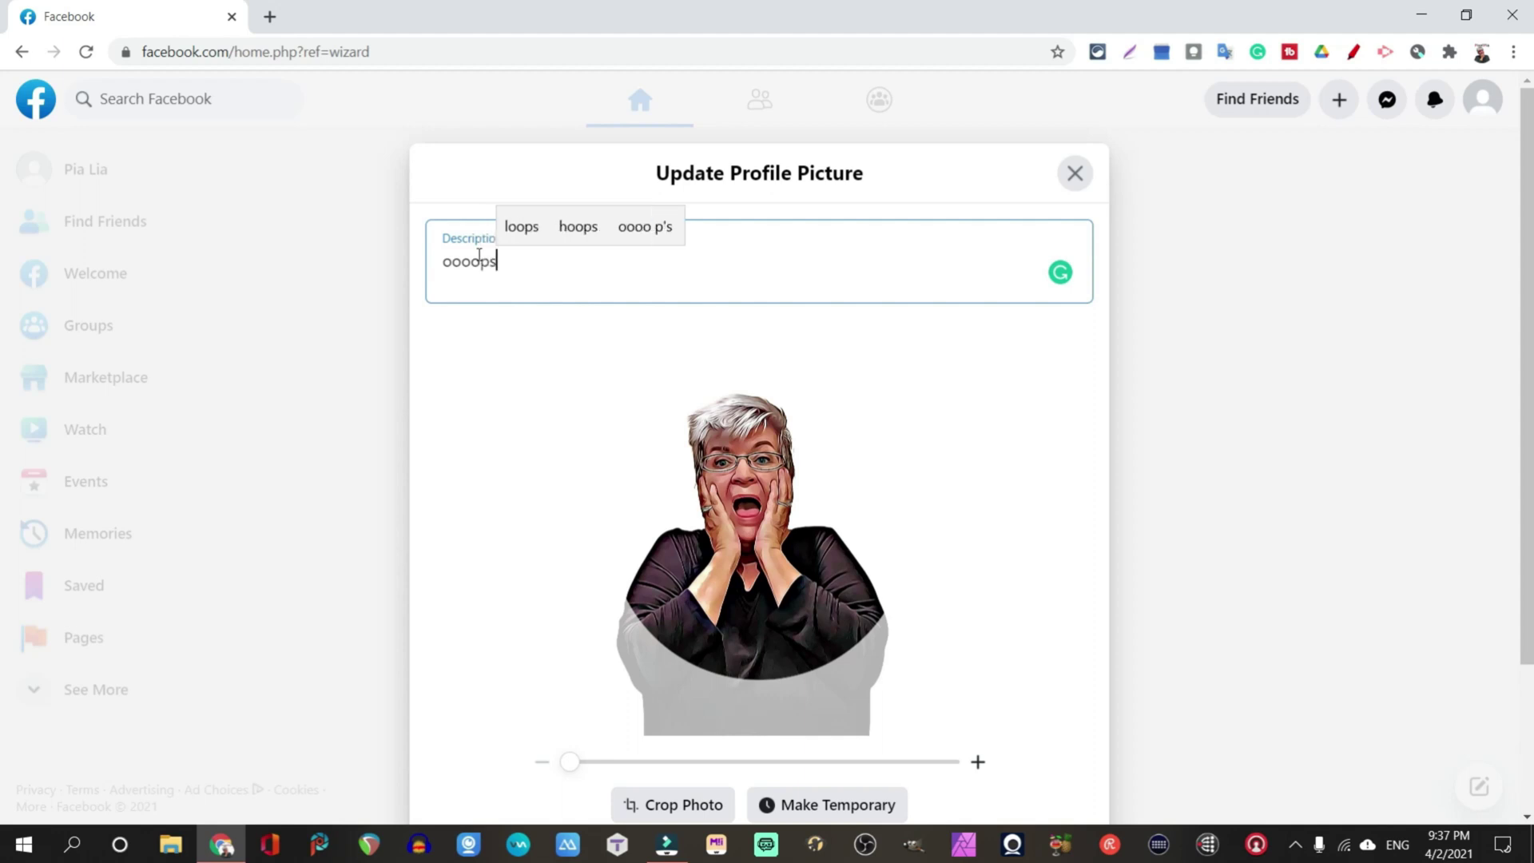
{"action": "scroll", "coordinate": [912, 381], "scroll_direction": "down", "scroll_amount": 3}
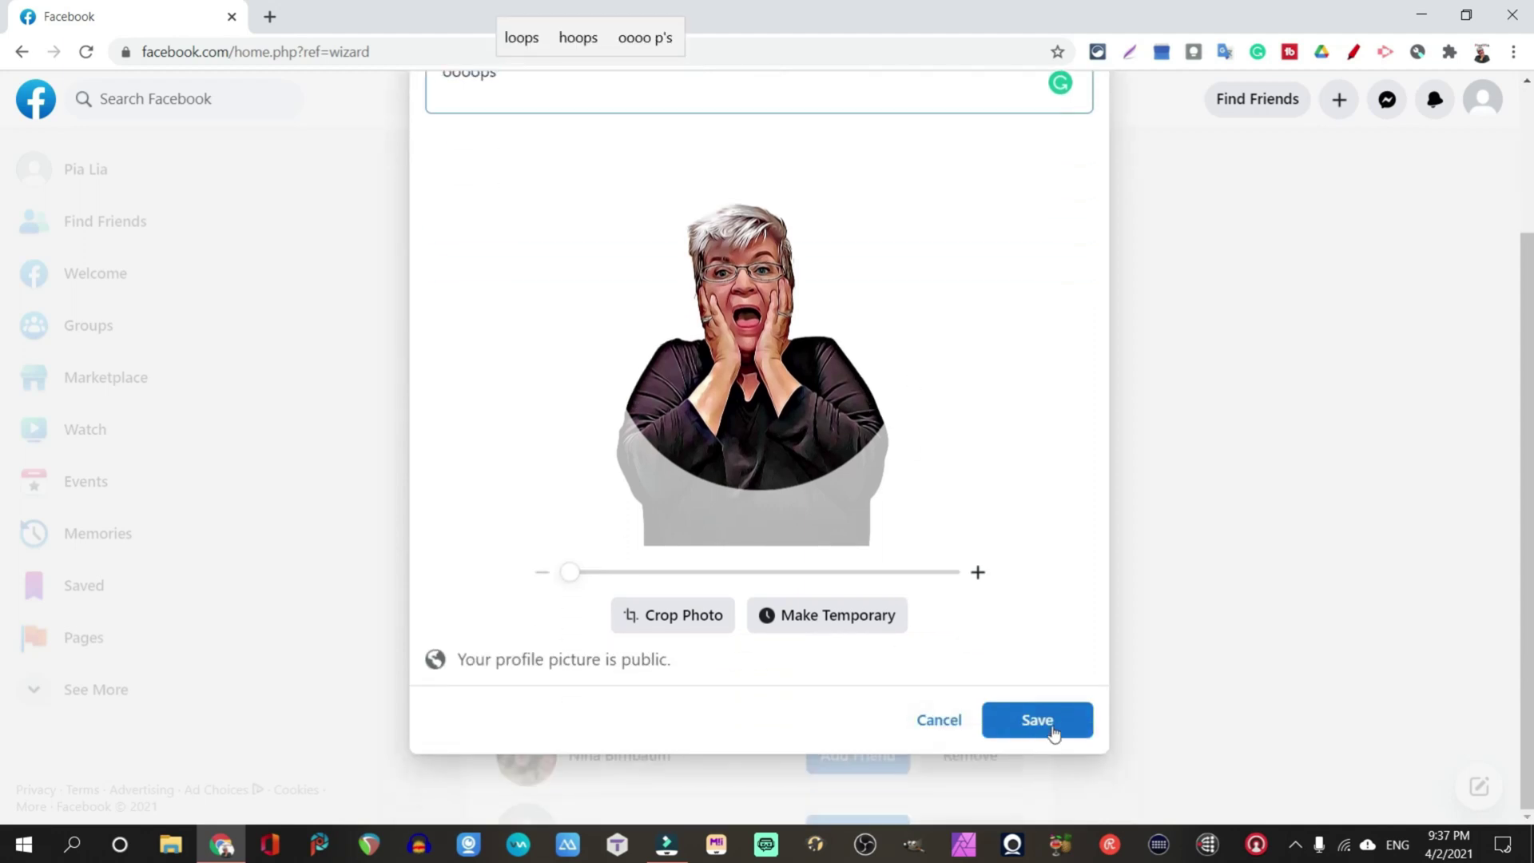
{"action": "left_click", "coordinate": [1054, 724]}
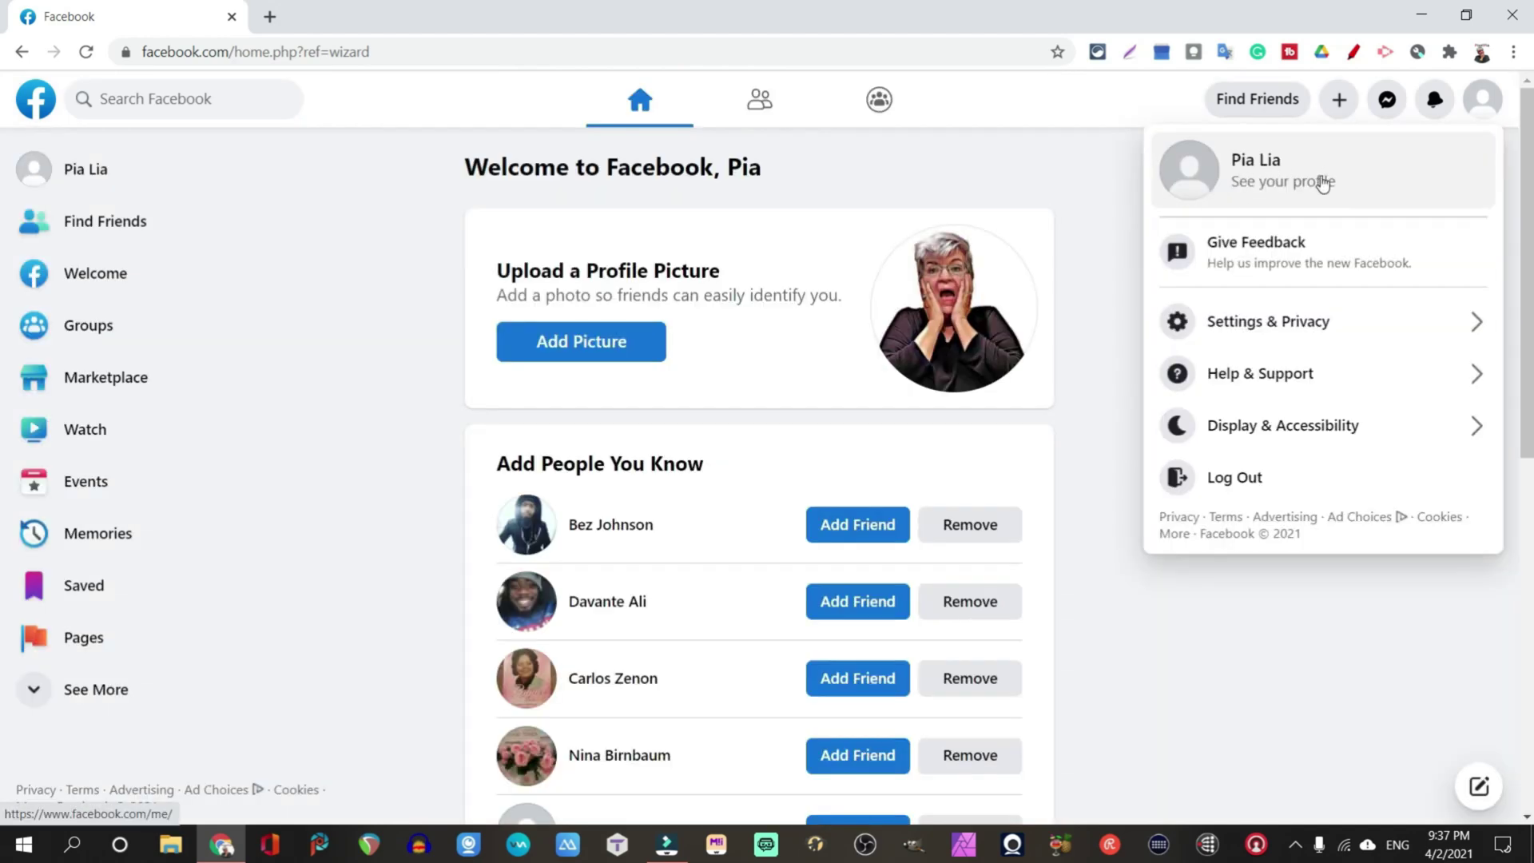
Step: View the profile page and bring up the account menu
{"action": "left_click", "coordinate": [1323, 184]}
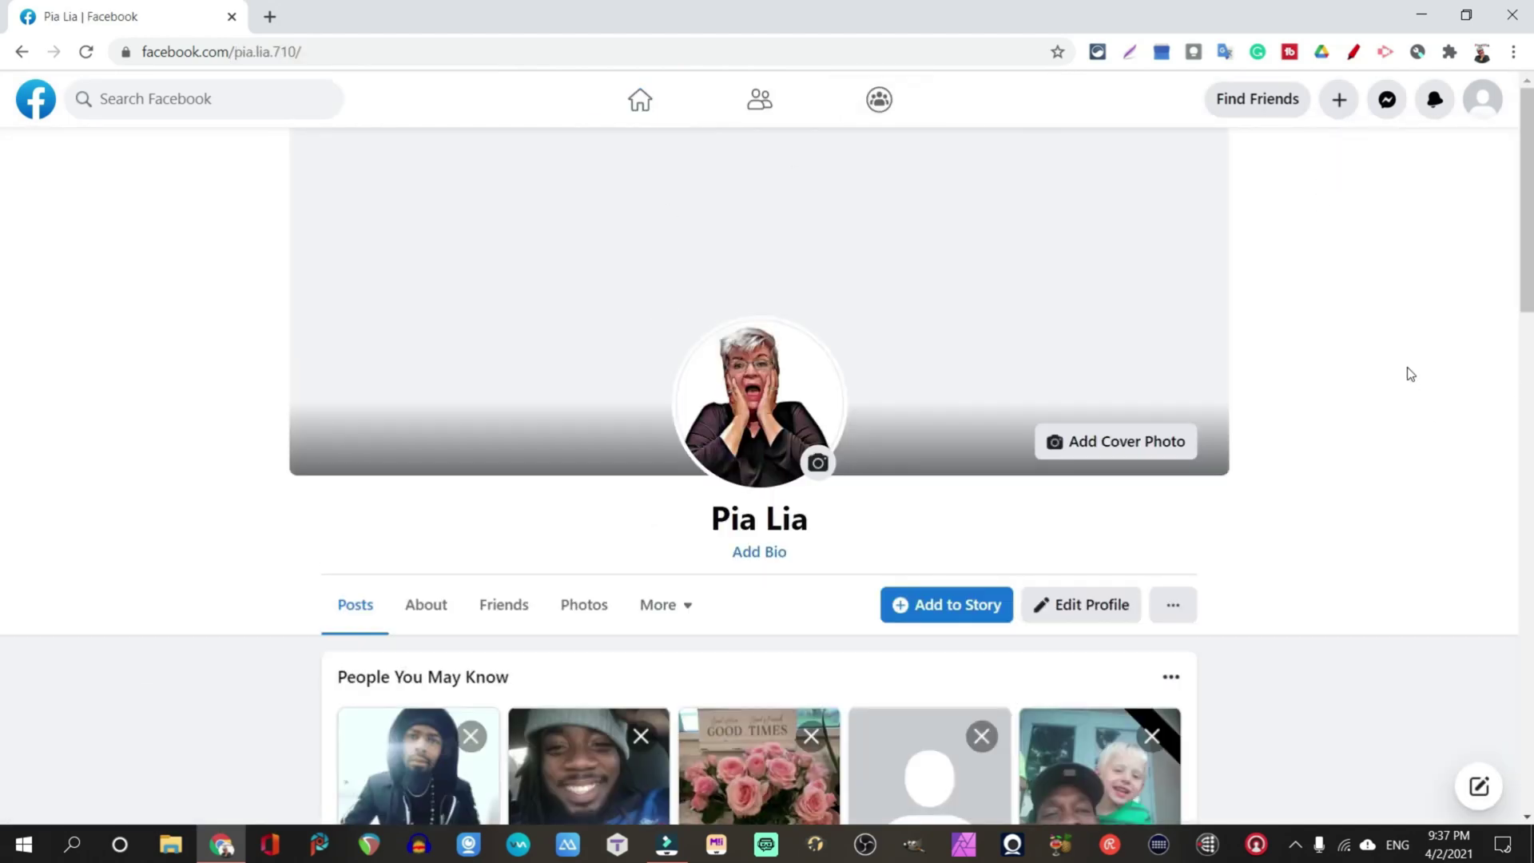
{"action": "scroll", "coordinate": [1411, 374], "scroll_direction": "down", "scroll_amount": 10}
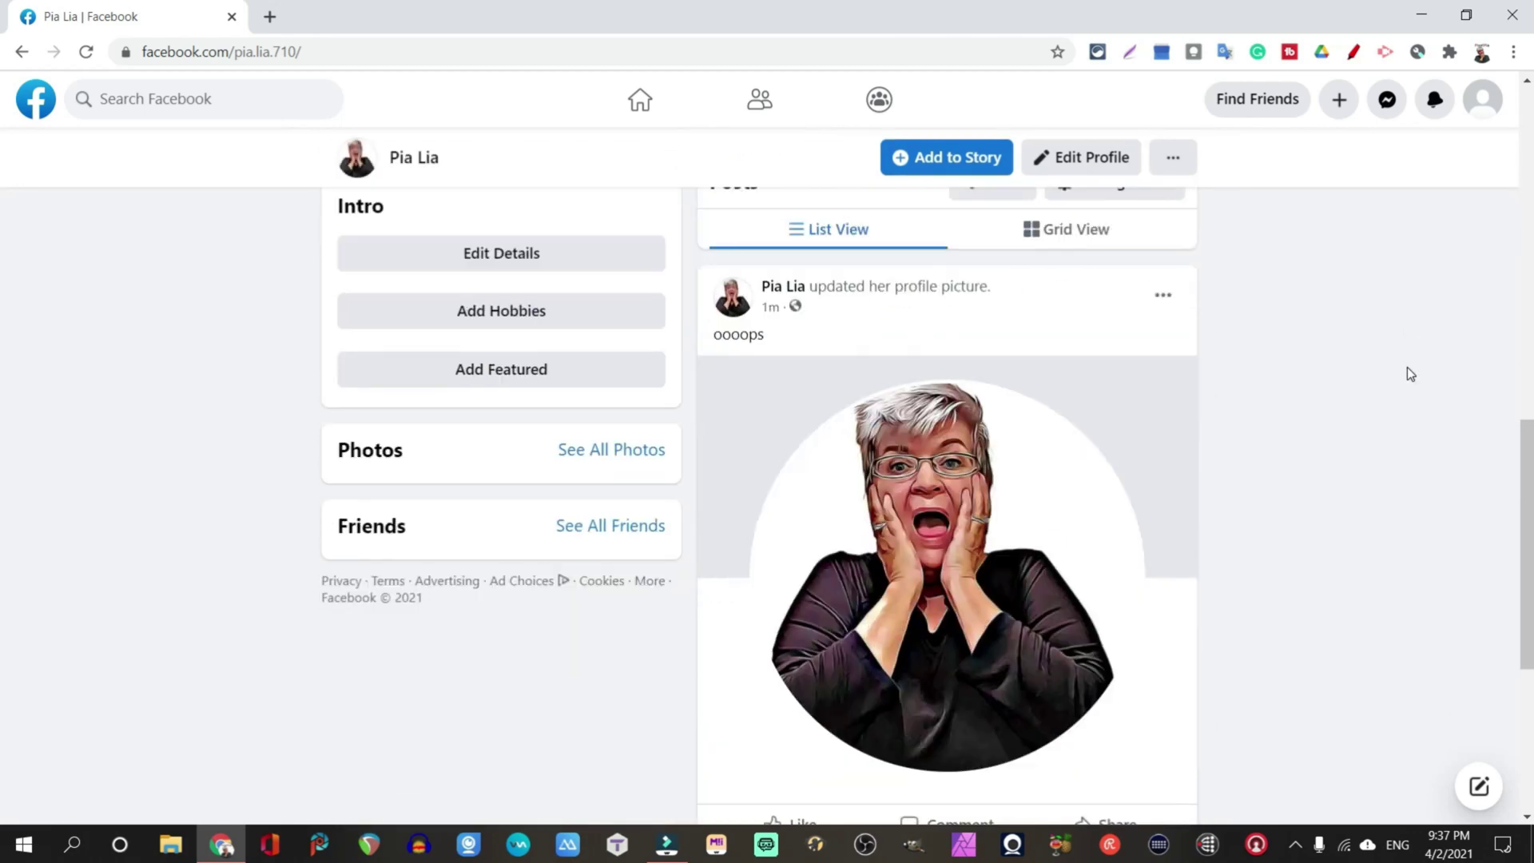
{"action": "scroll", "coordinate": [1410, 374], "scroll_direction": "down", "scroll_amount": 5}
{"action": "scroll", "coordinate": [1410, 374], "scroll_direction": "up", "scroll_amount": 15}
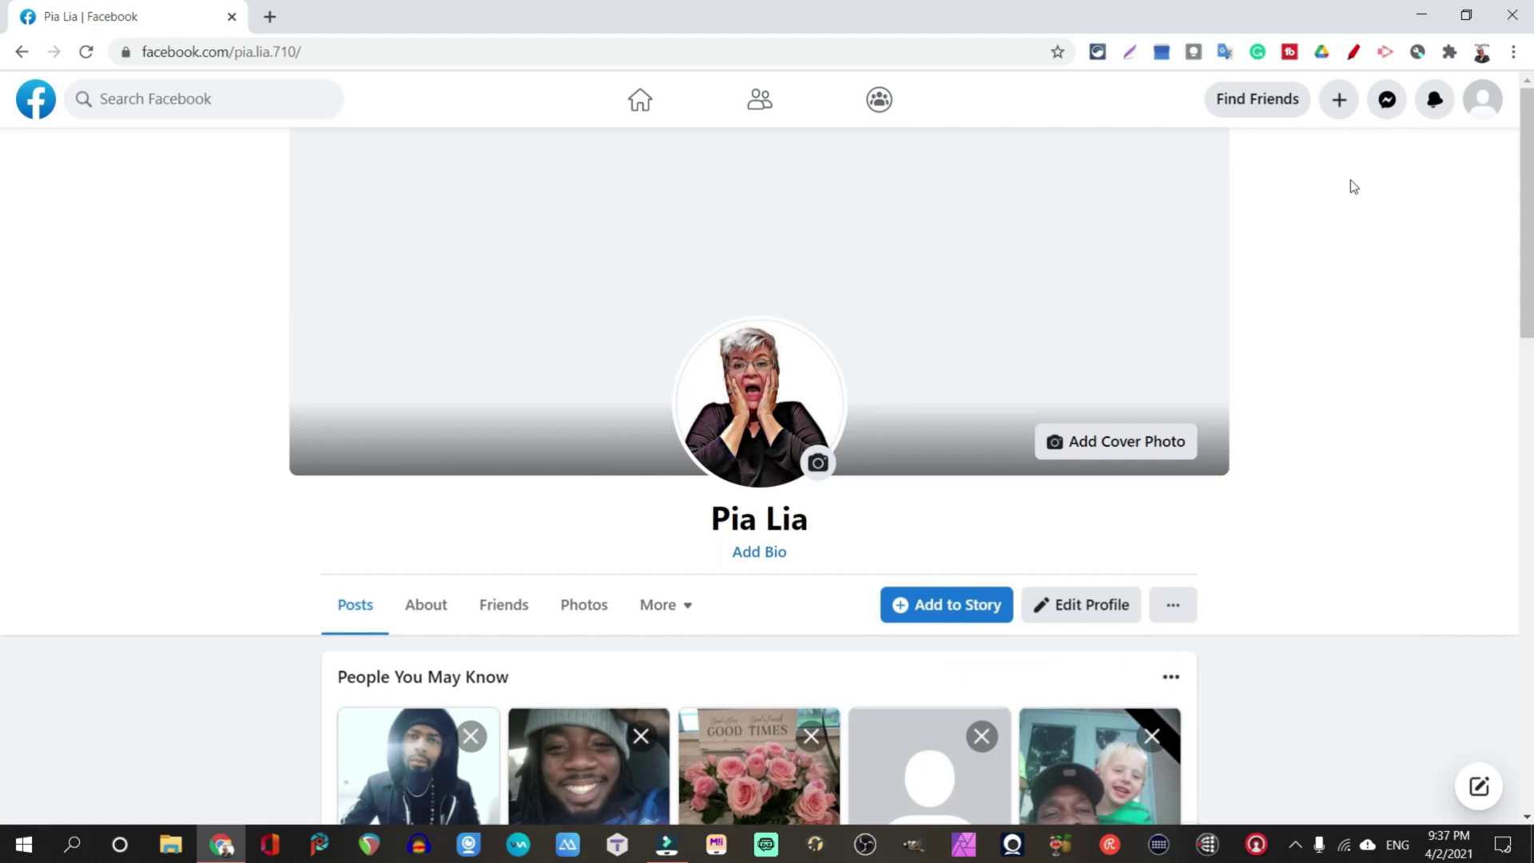
{"action": "left_click", "coordinate": [1481, 104]}
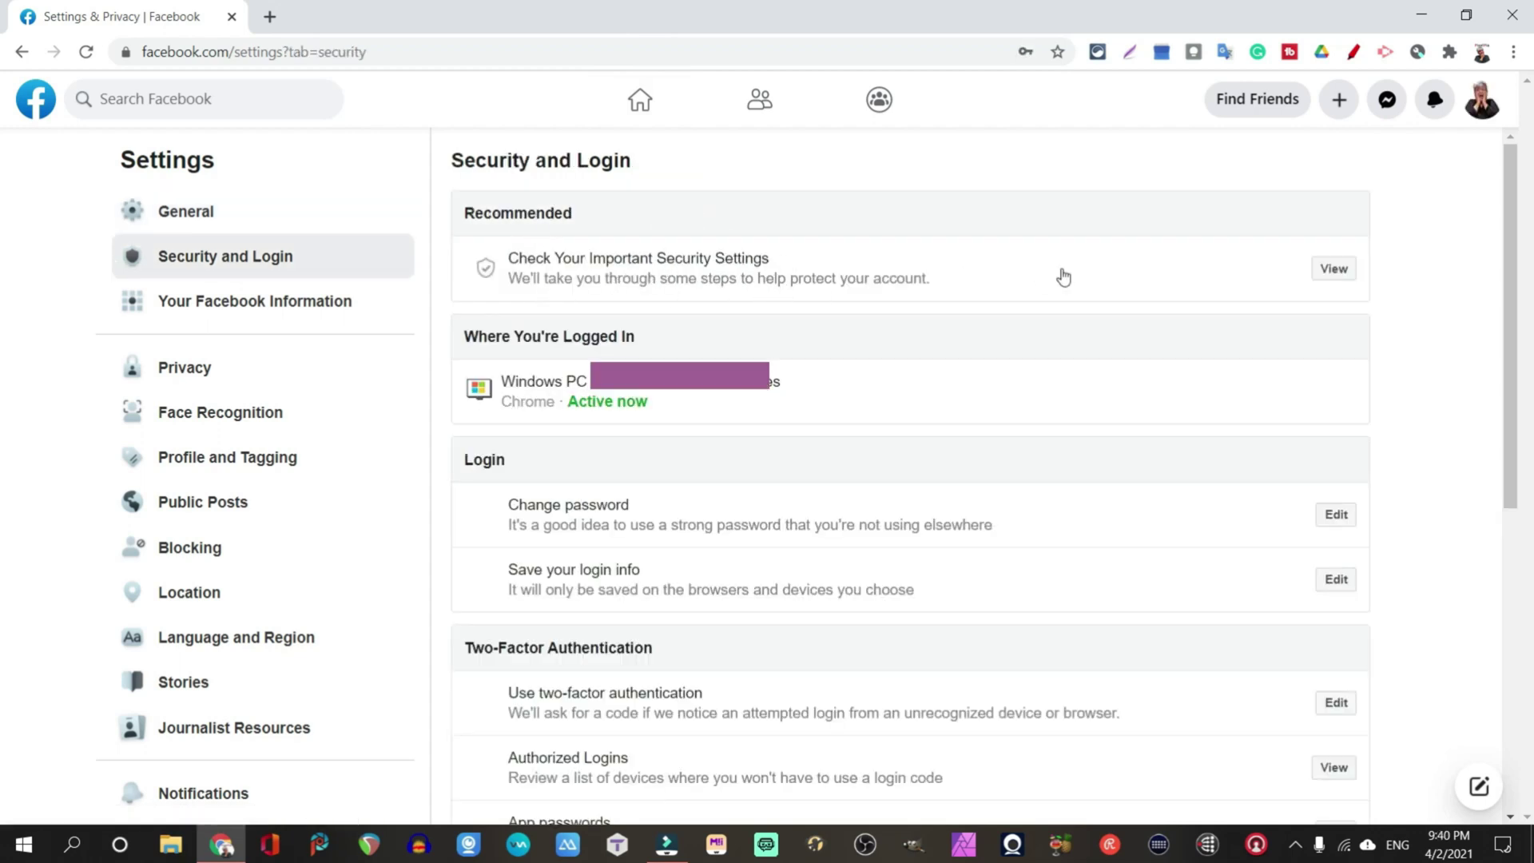
Step: Start the important security settings checkup and advance past the password and two-factor steps
{"action": "left_click", "coordinate": [1334, 270]}
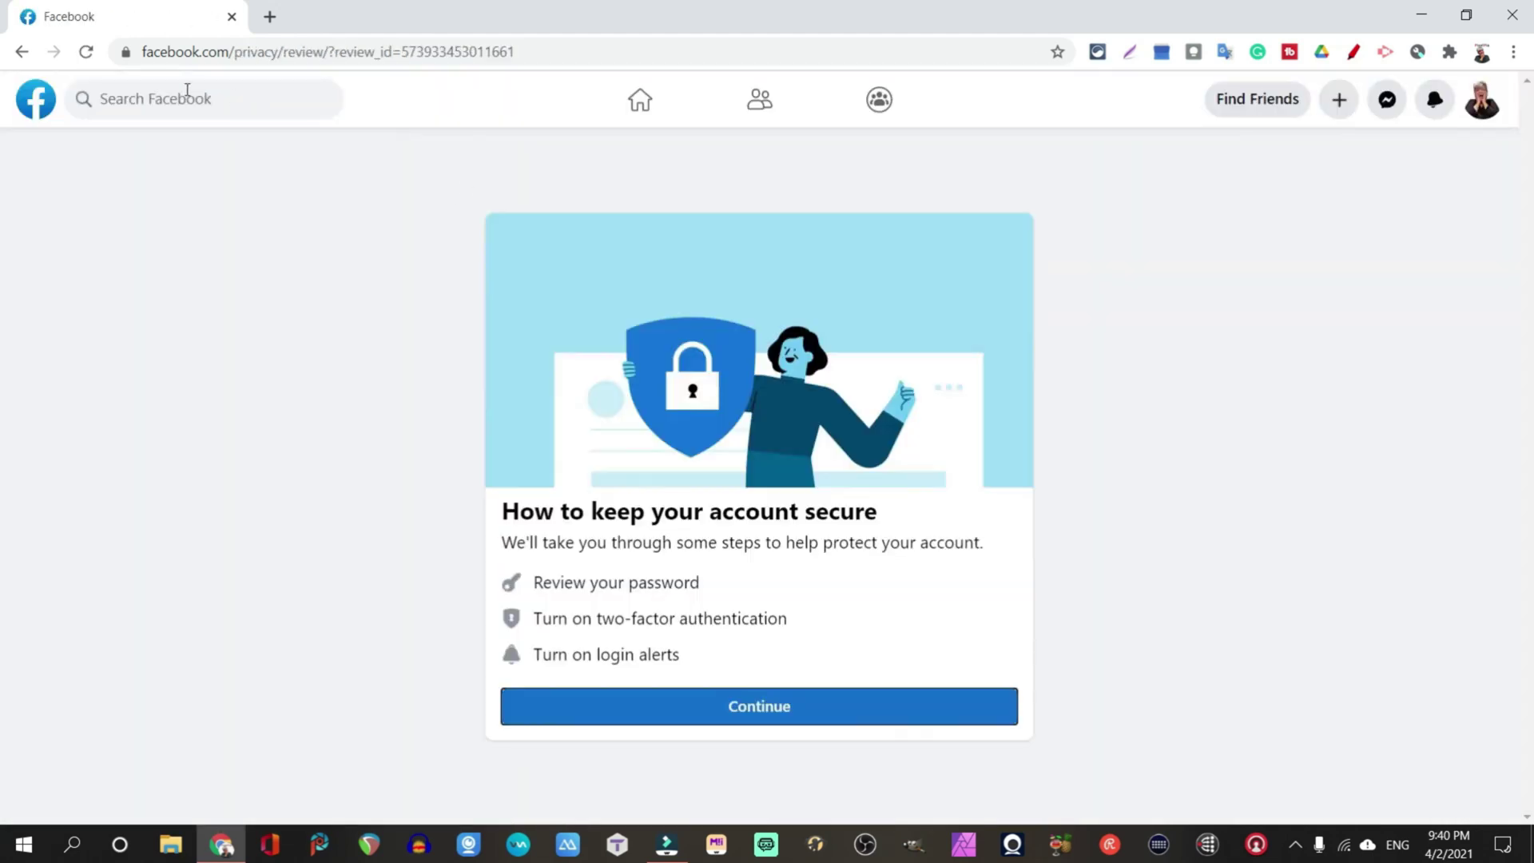
{"action": "left_click", "coordinate": [767, 708]}
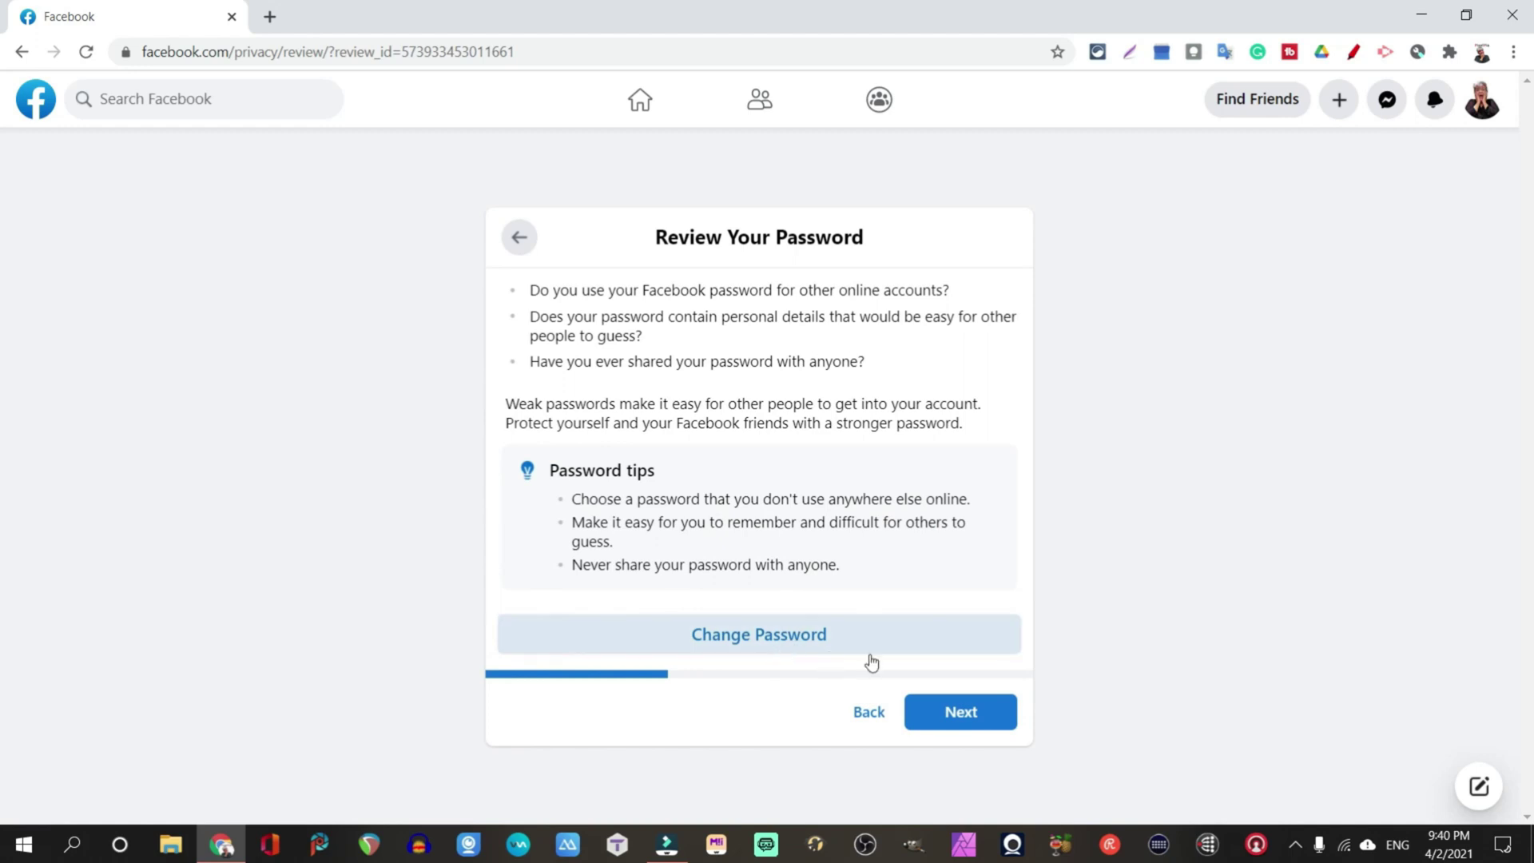
{"action": "left_click", "coordinate": [969, 721]}
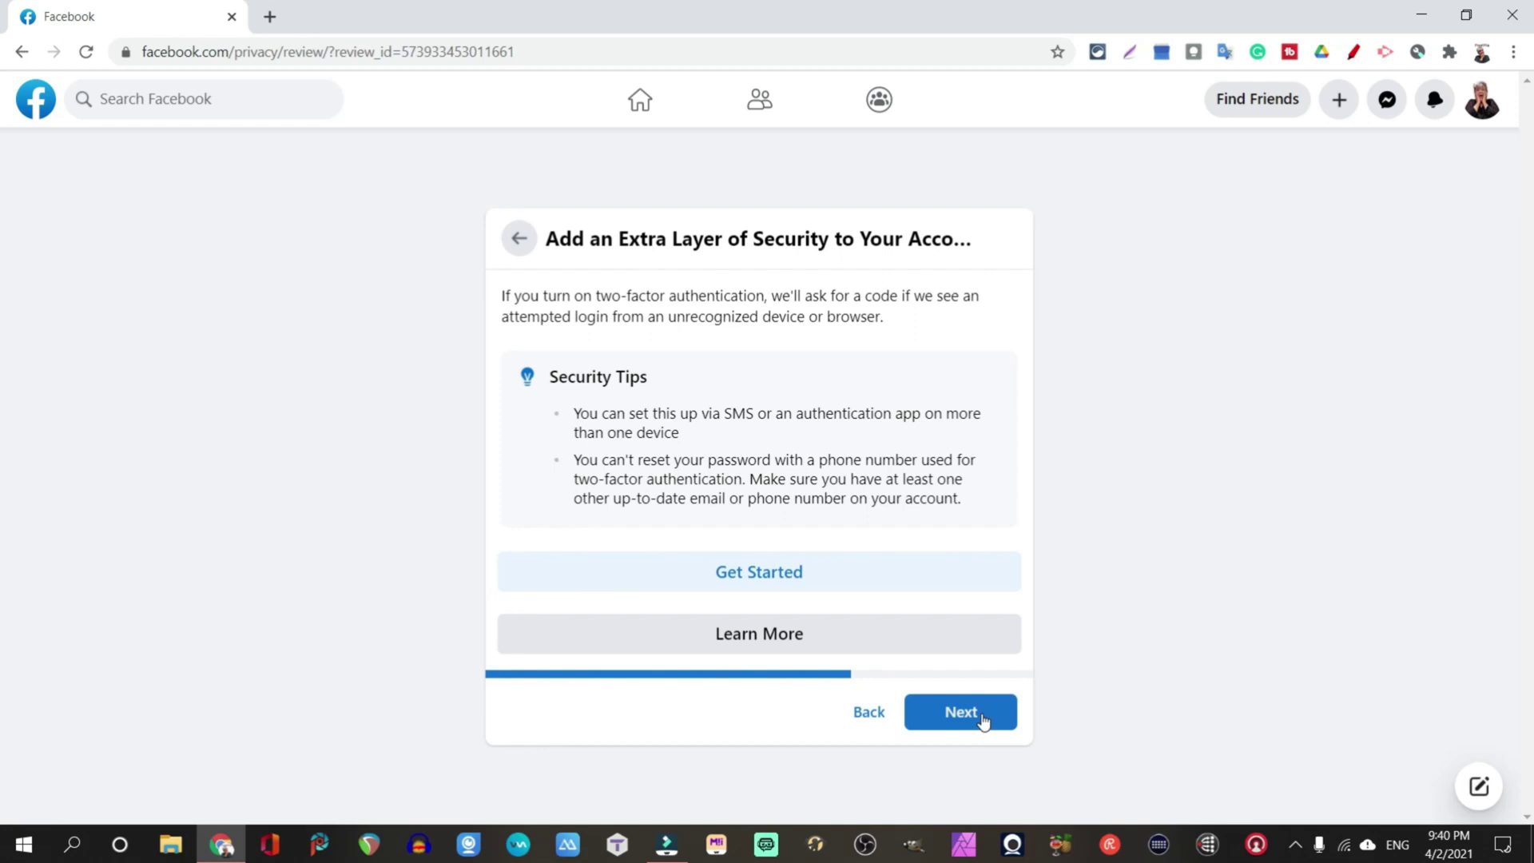
{"action": "left_click", "coordinate": [983, 722]}
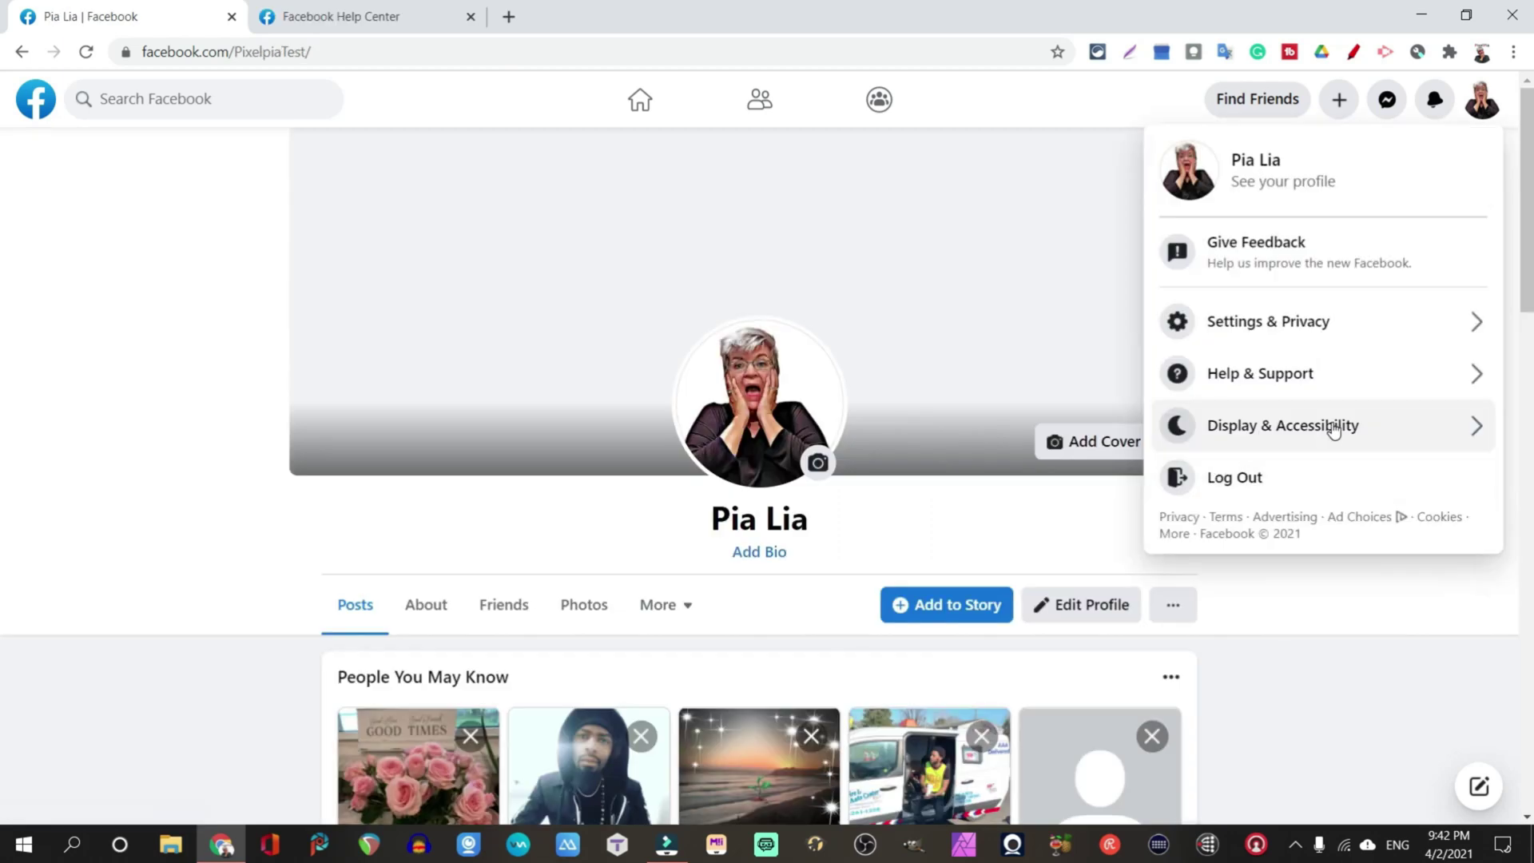
Step: Finish the login alerts step, turn Dark Mode on, and leave Compact Mode off
{"action": "left_click", "coordinate": [1330, 425]}
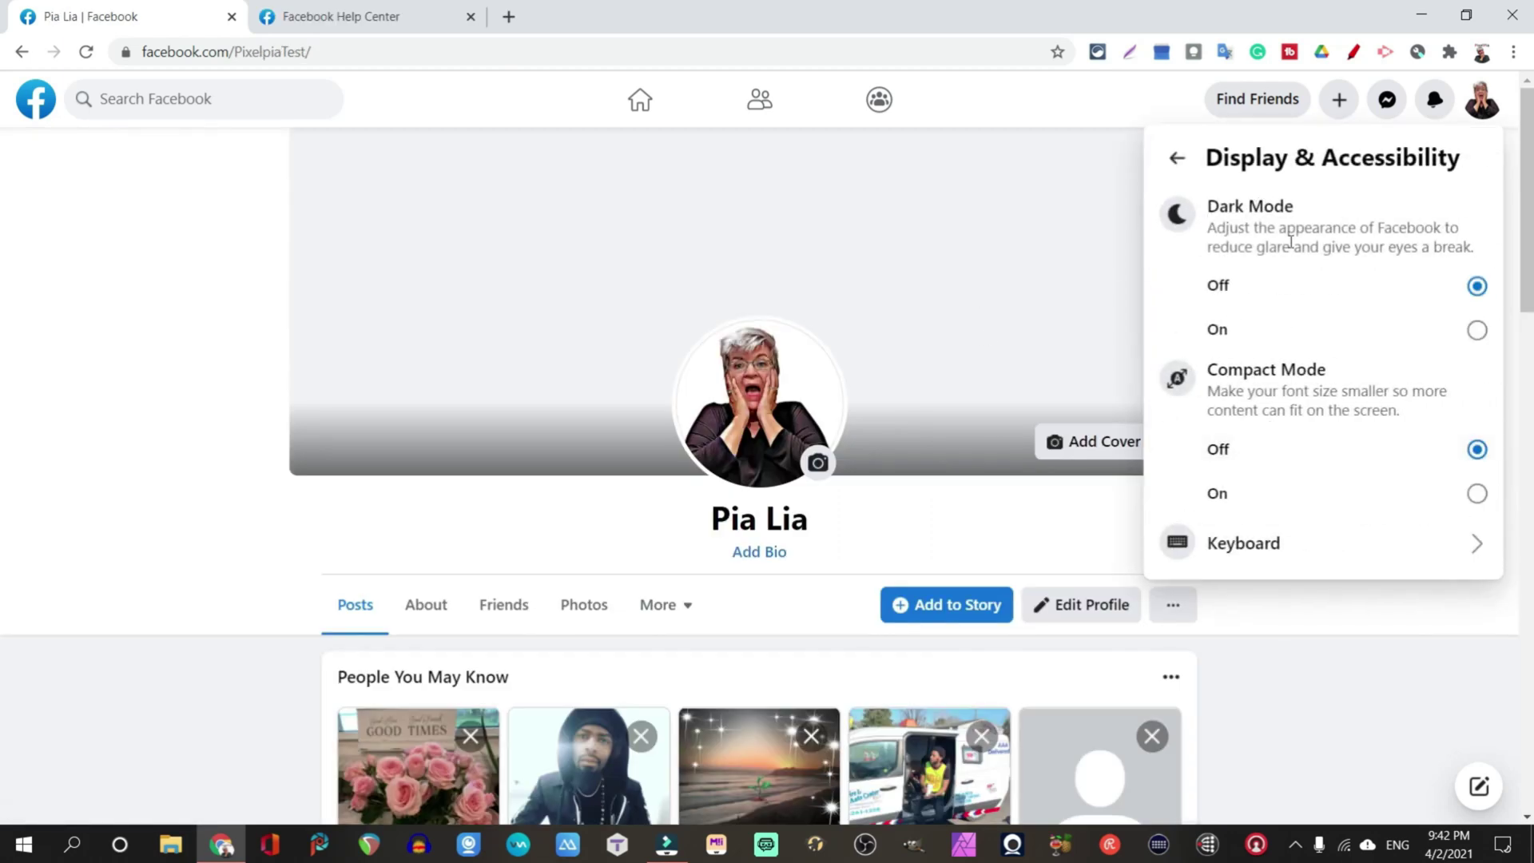
{"action": "left_click", "coordinate": [1480, 336]}
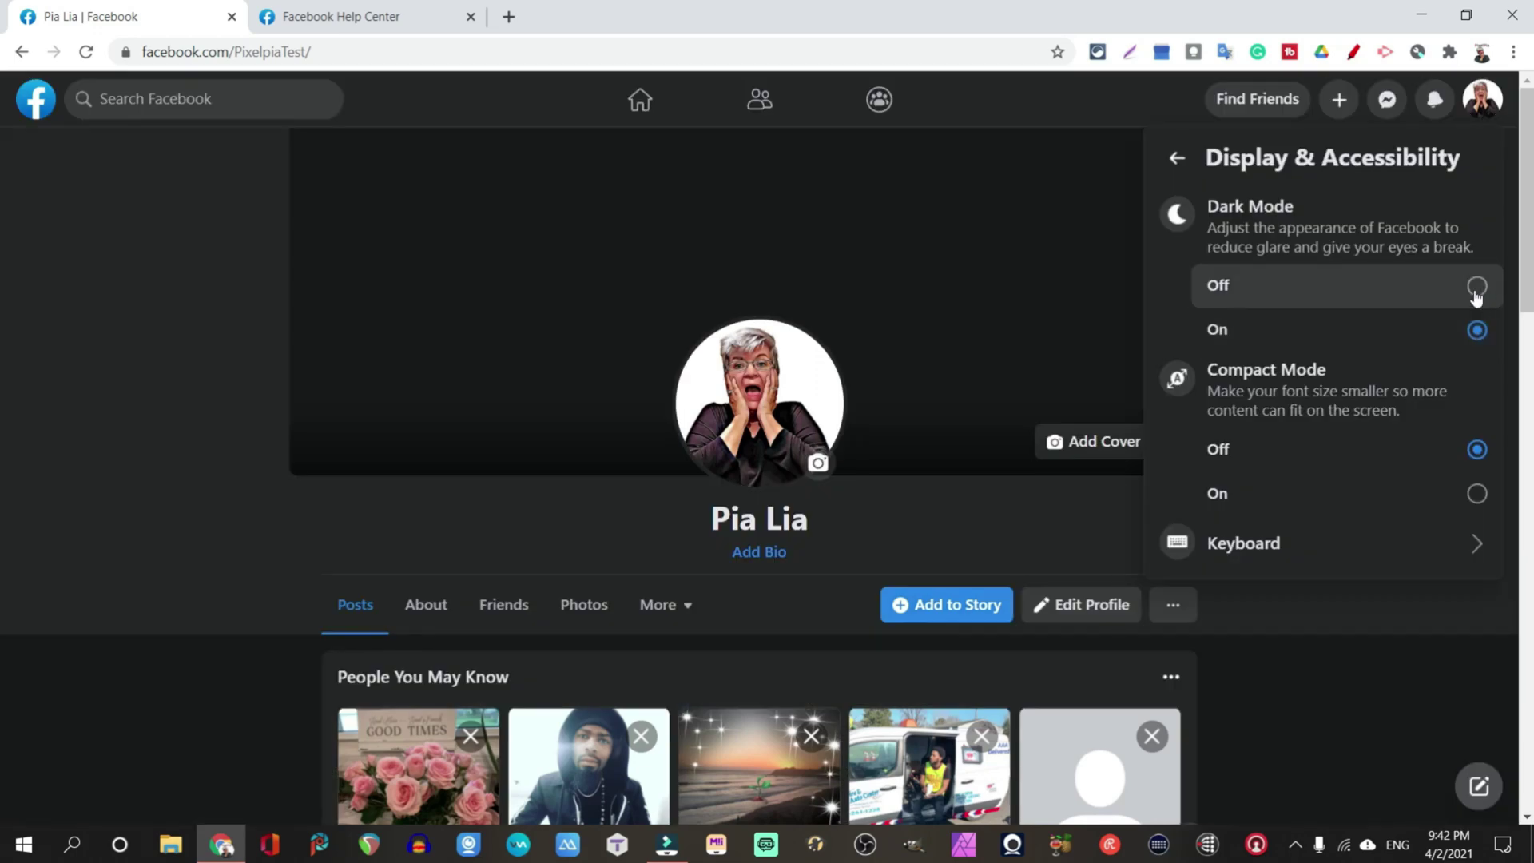
{"action": "left_click", "coordinate": [1477, 289]}
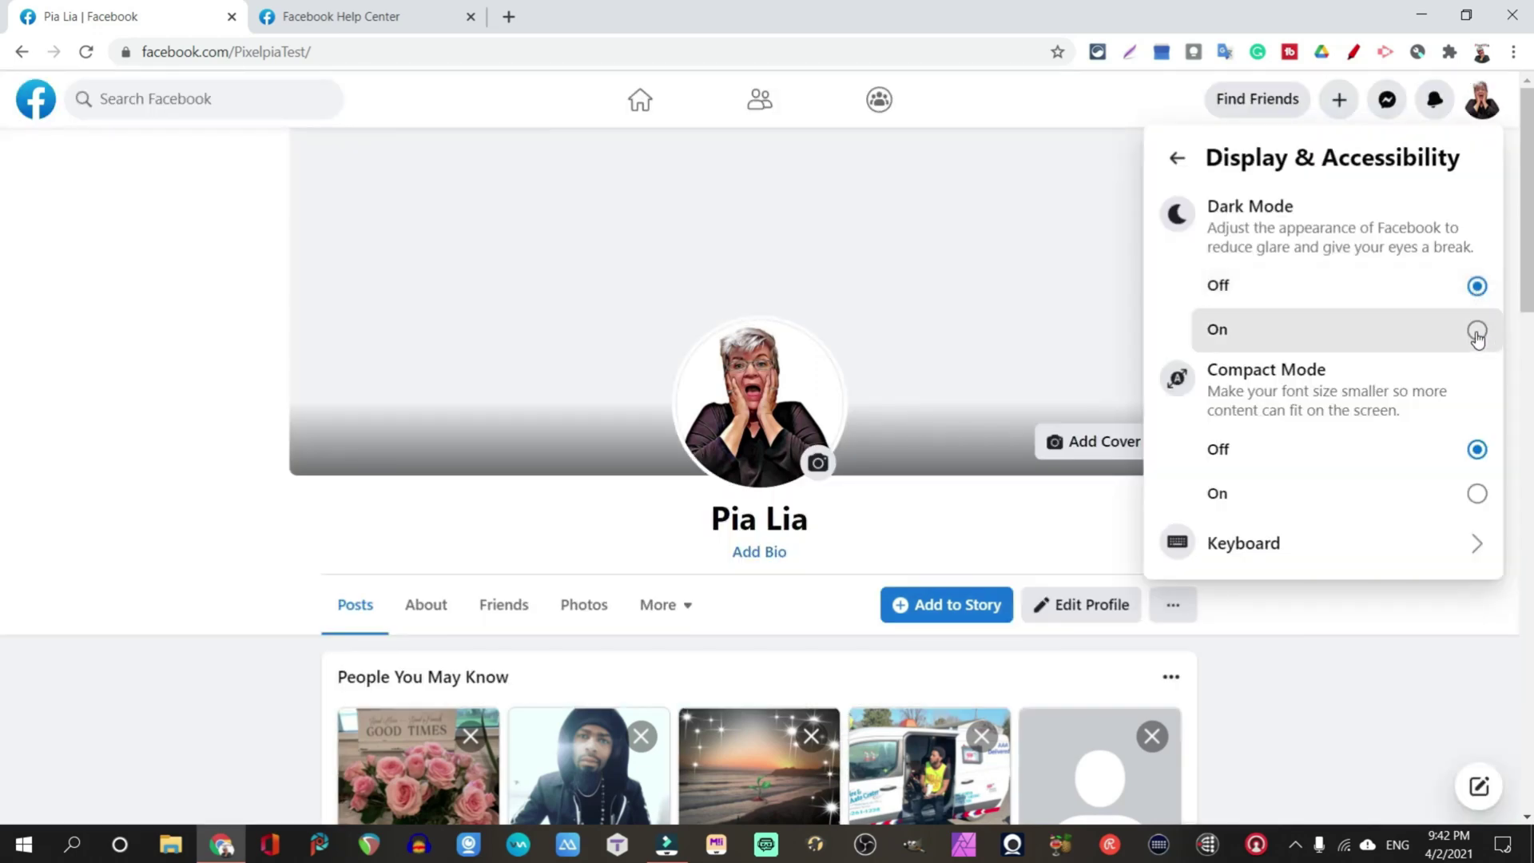
{"action": "left_click", "coordinate": [1477, 334]}
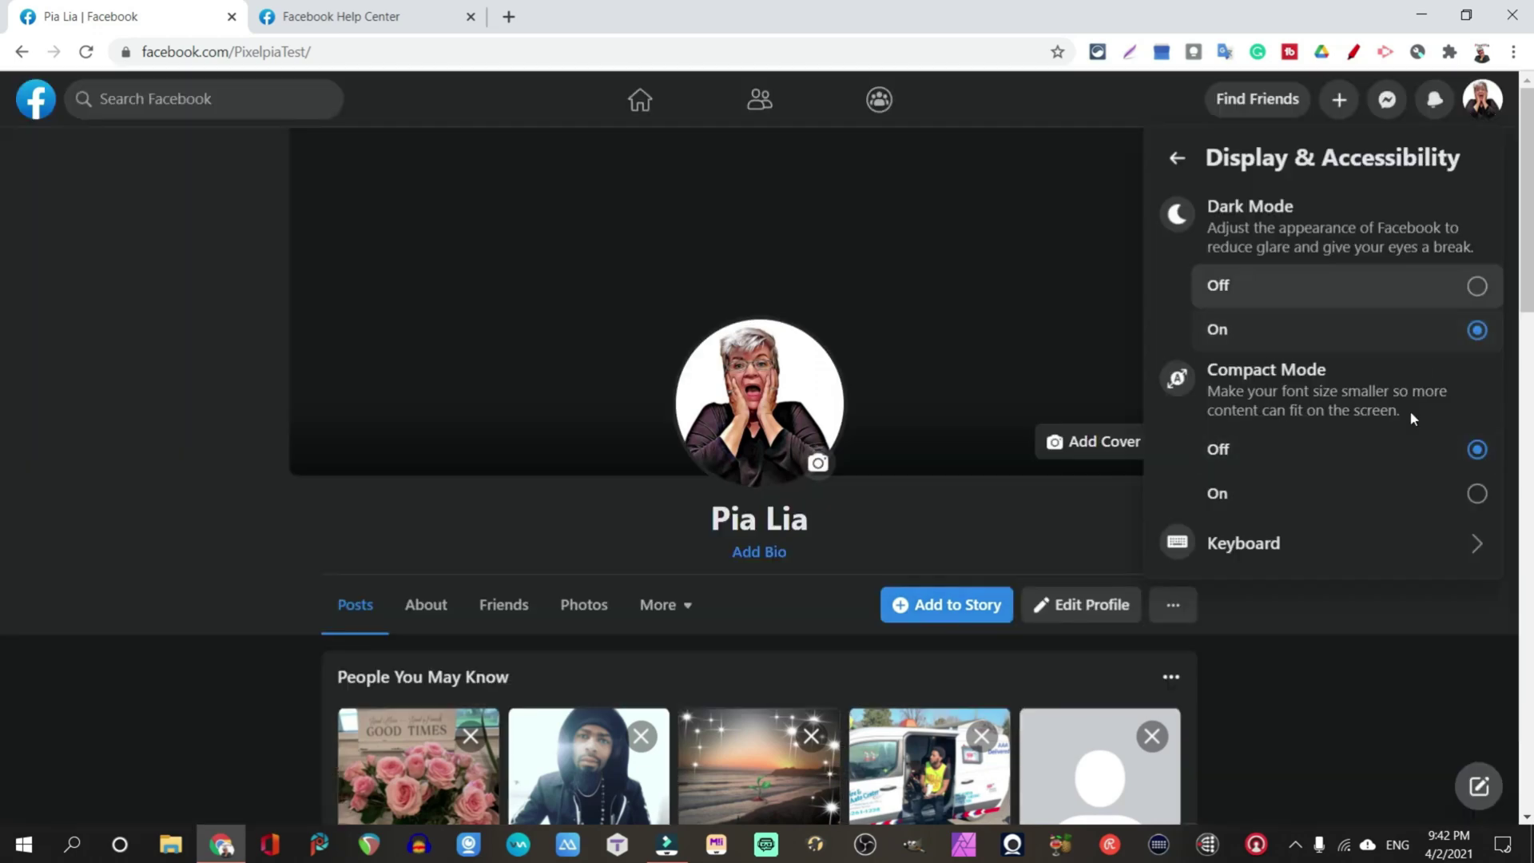
{"action": "left_click", "coordinate": [1478, 494]}
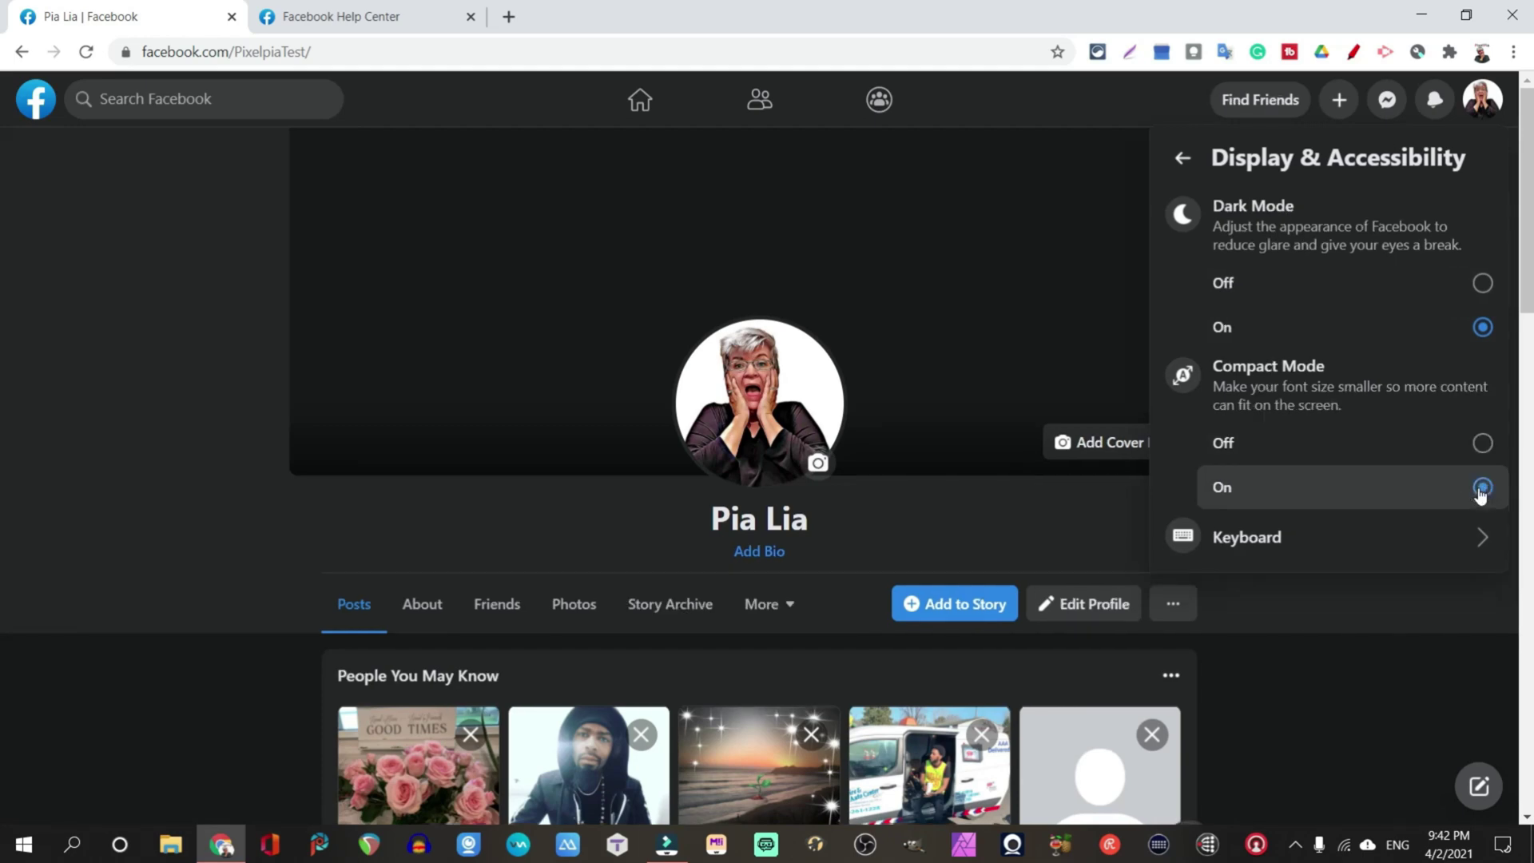
{"action": "left_click", "coordinate": [1483, 443]}
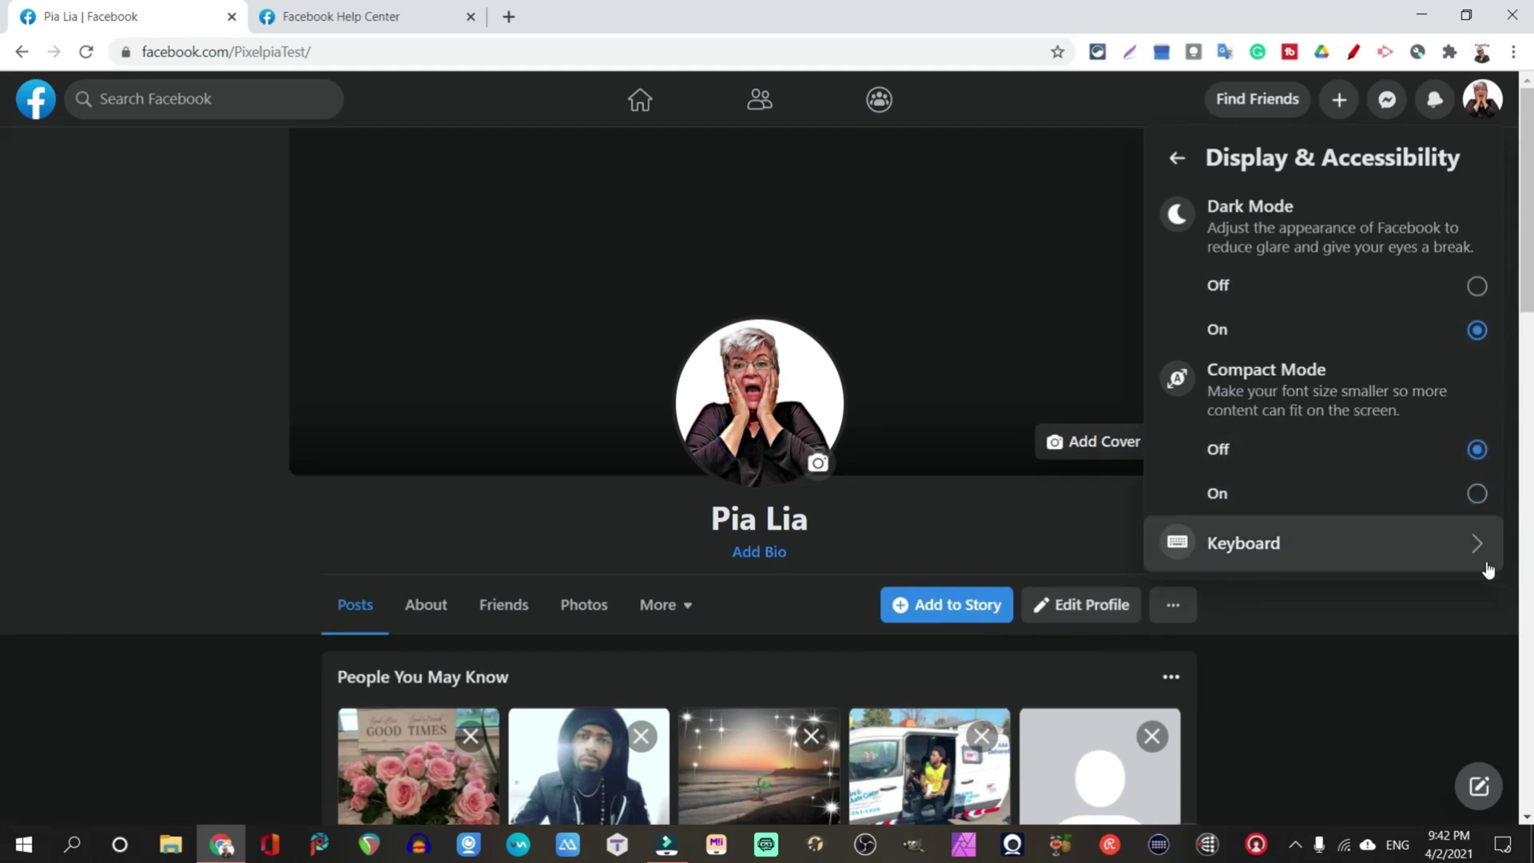
{"action": "left_click", "coordinate": [1469, 547]}
Step: Browse existing Facebook photos and albums for a cover, then close the picker without choosing
{"action": "left_click", "coordinate": [1117, 440]}
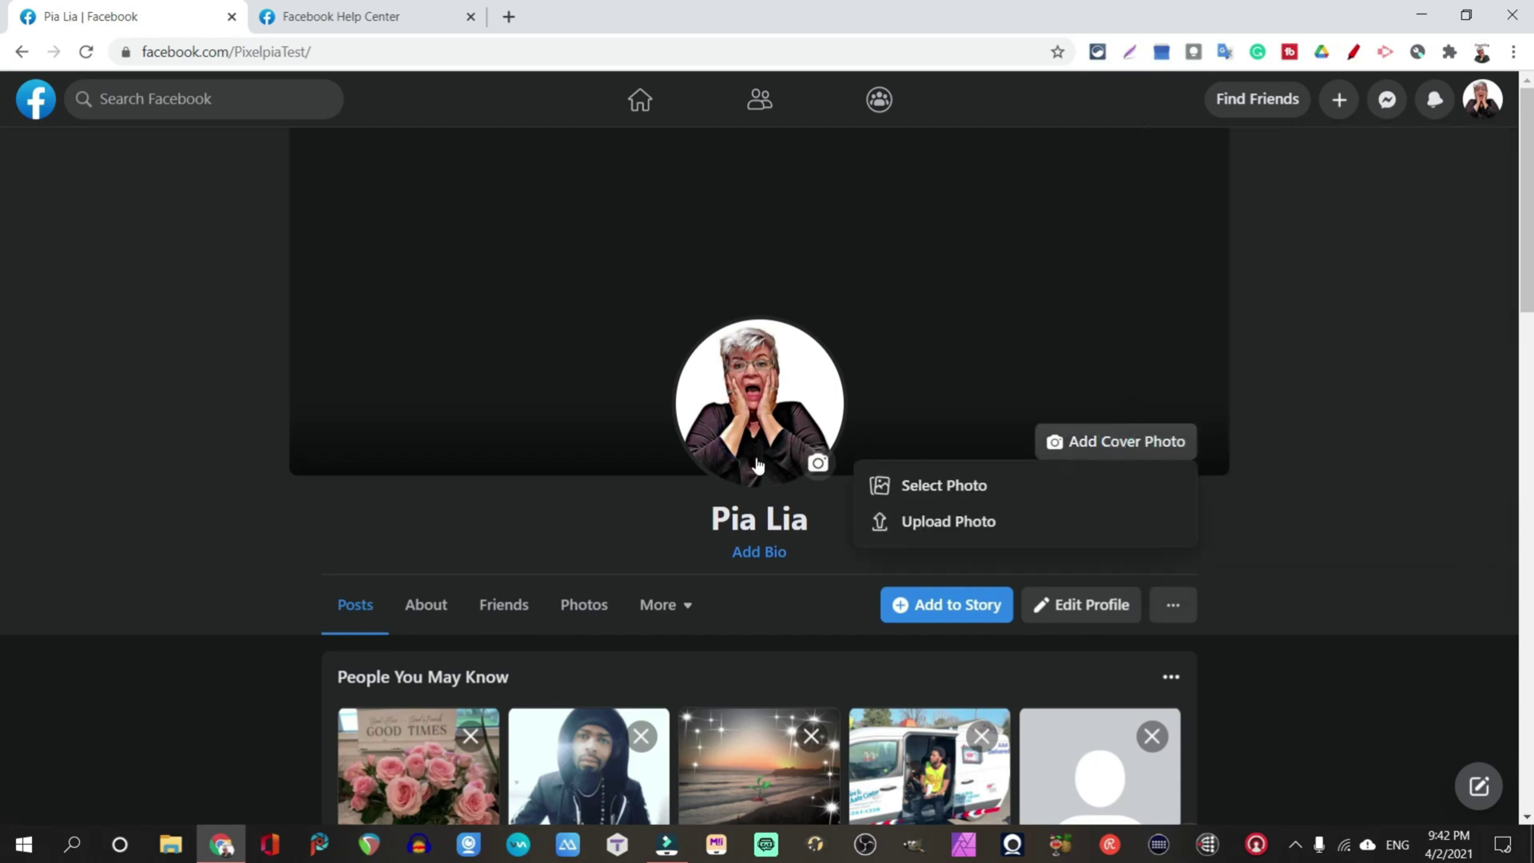
{"action": "left_click", "coordinate": [991, 487]}
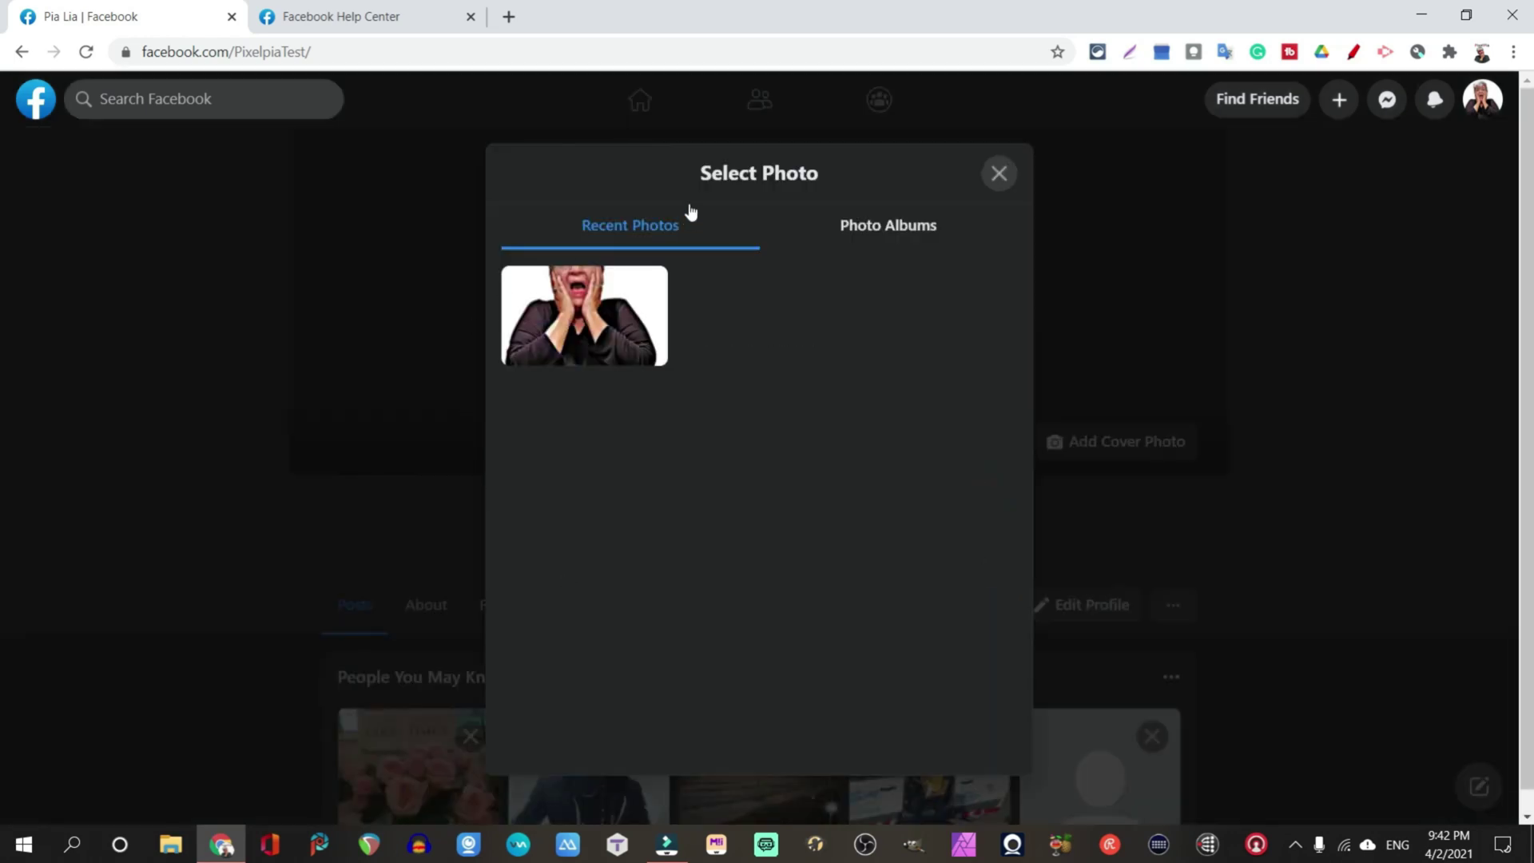
{"action": "left_click", "coordinate": [914, 227]}
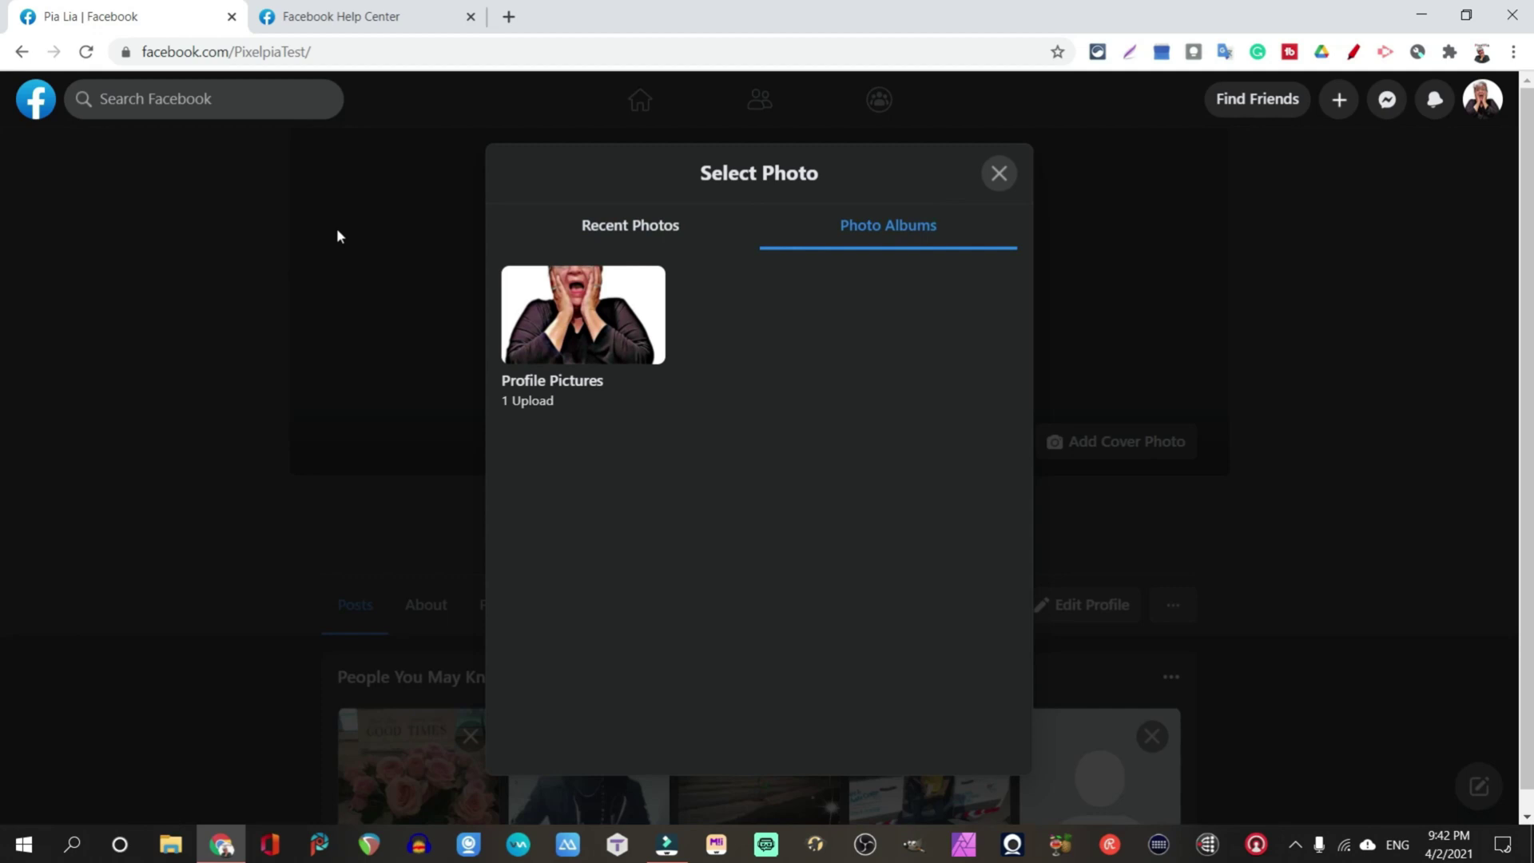
{"action": "left_click", "coordinate": [658, 223]}
{"action": "left_click", "coordinate": [1000, 173]}
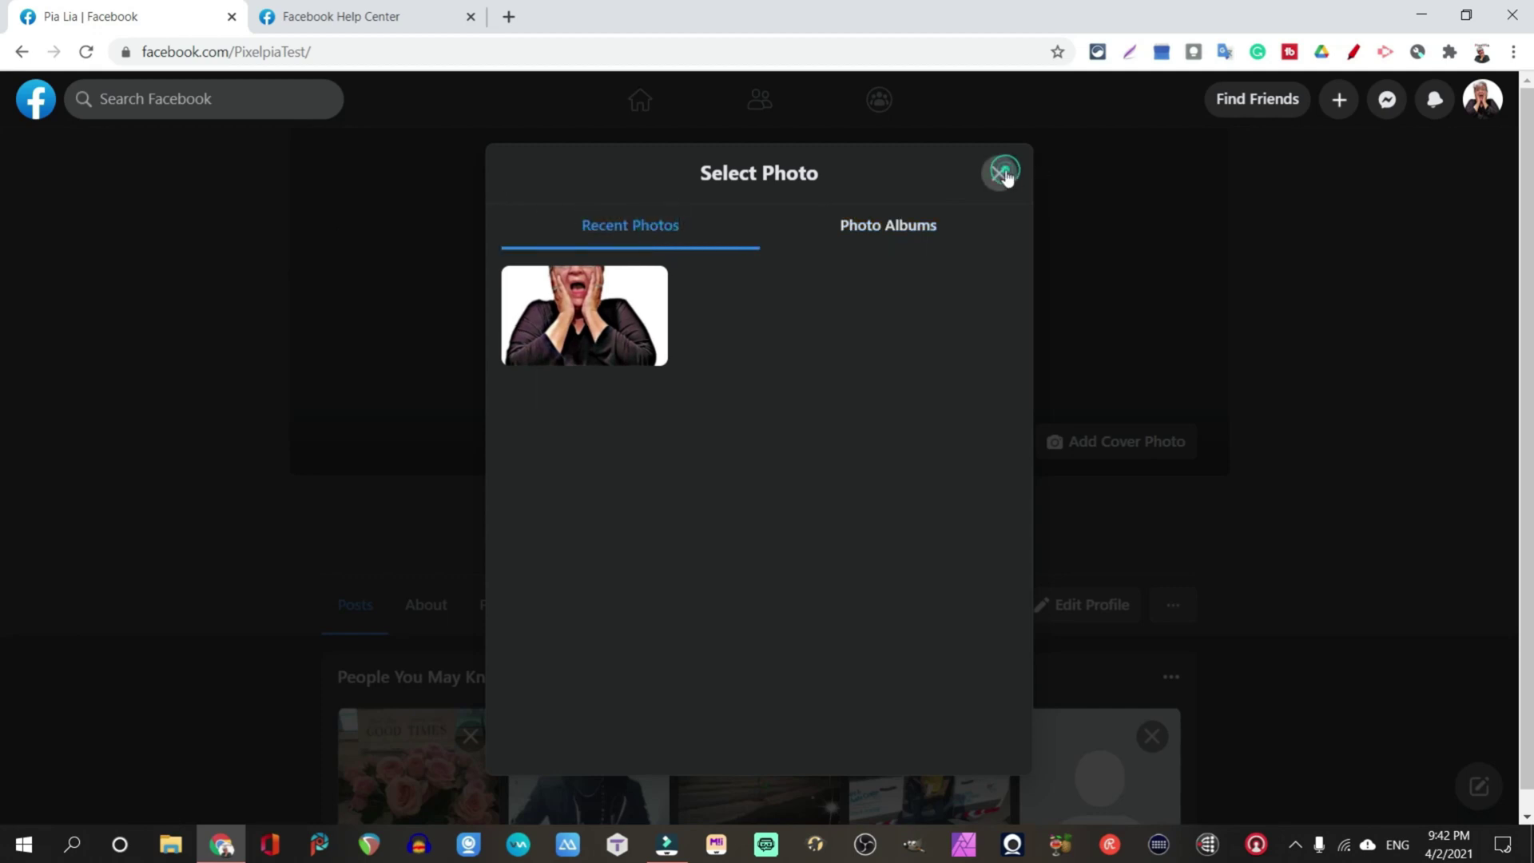
Step: Upload German_garden_gnome as cover photo, reposition it to show the gnome on the bench, and save
{"action": "left_click", "coordinate": [1120, 455]}
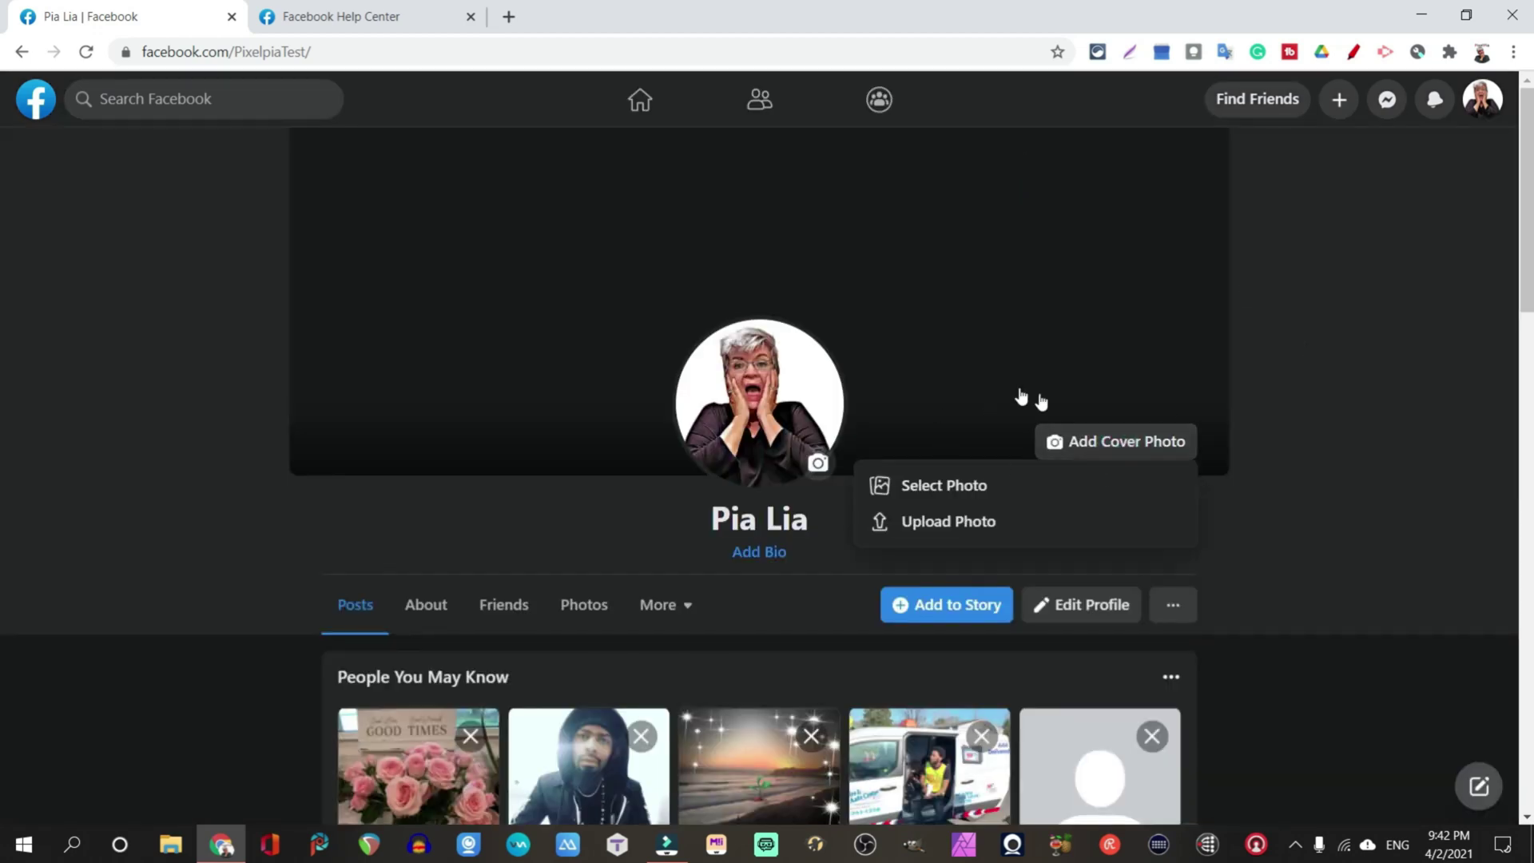
{"action": "left_click", "coordinate": [925, 524]}
{"action": "double_click", "coordinate": [462, 187]}
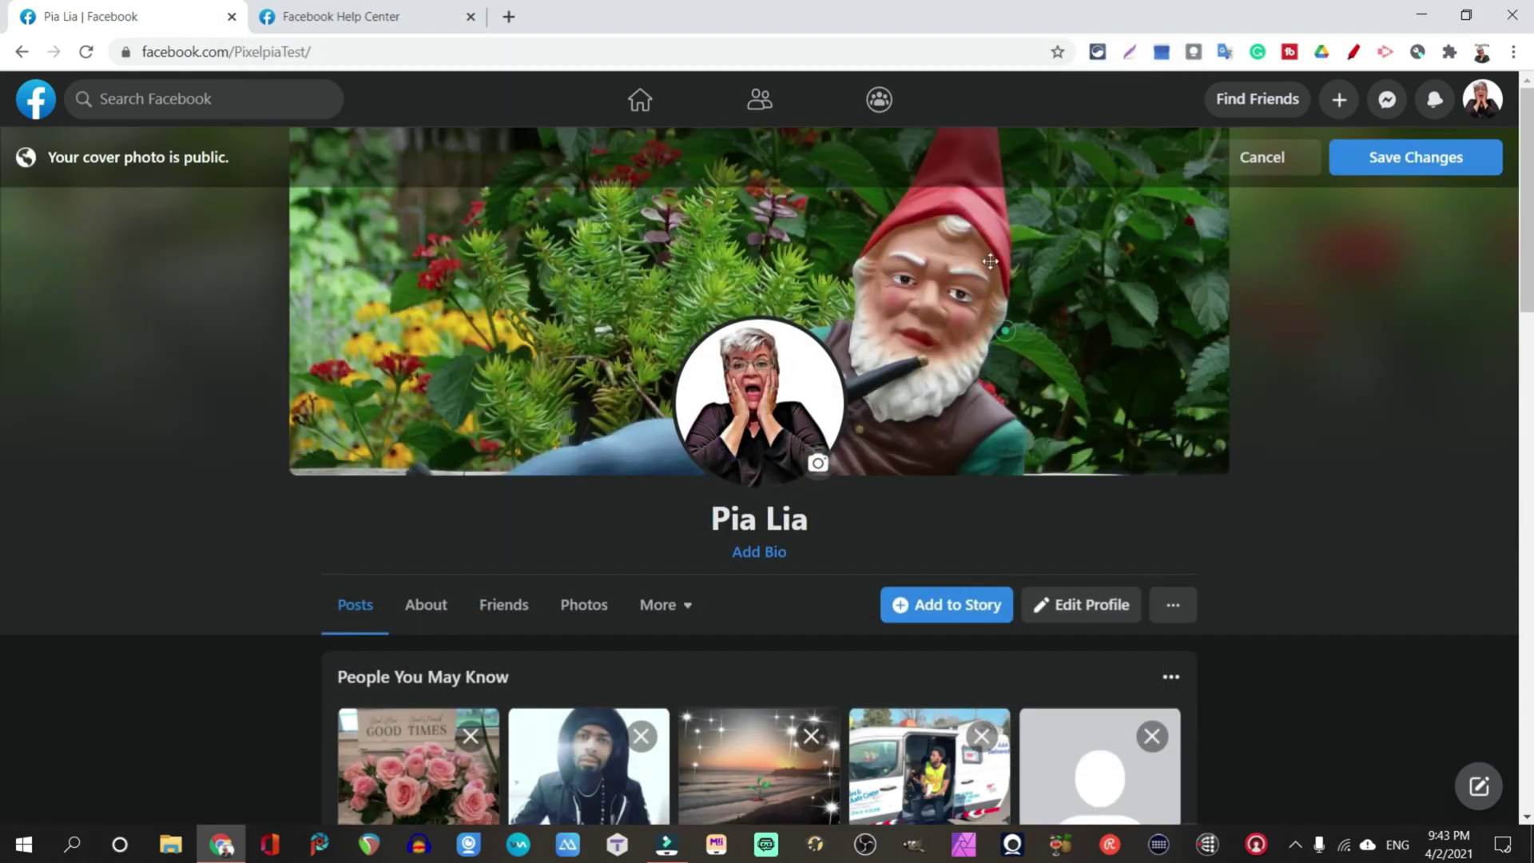
{"action": "left_click_drag", "start_coordinate": [995, 331], "coordinate": [994, 243]}
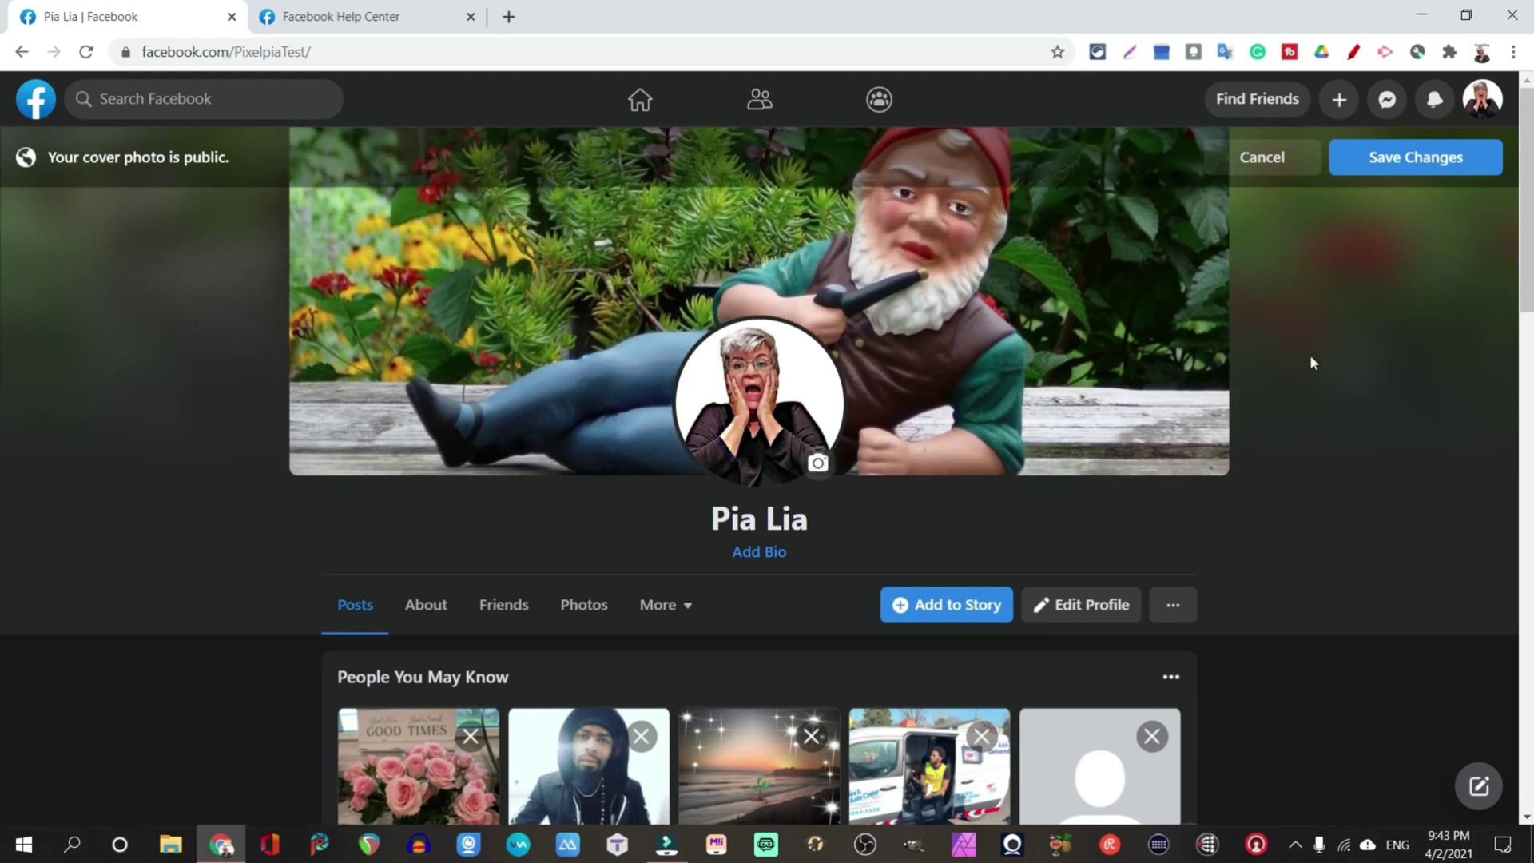
{"action": "left_click", "coordinate": [1414, 160]}
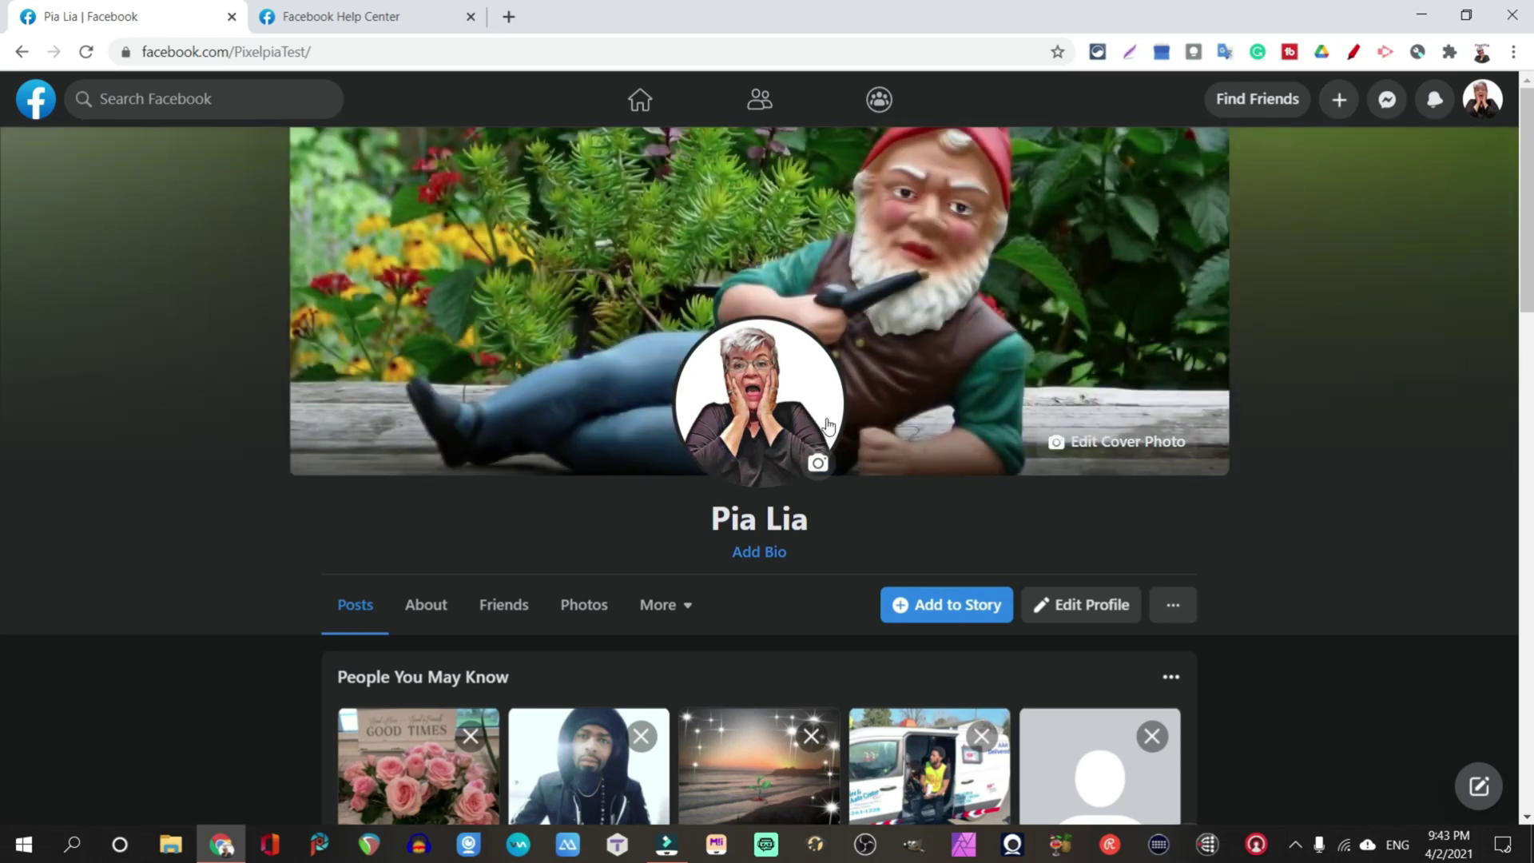
Step: Glance at Add Bio and the About section, then open Settings at Security and Login
{"action": "left_click", "coordinate": [773, 557]}
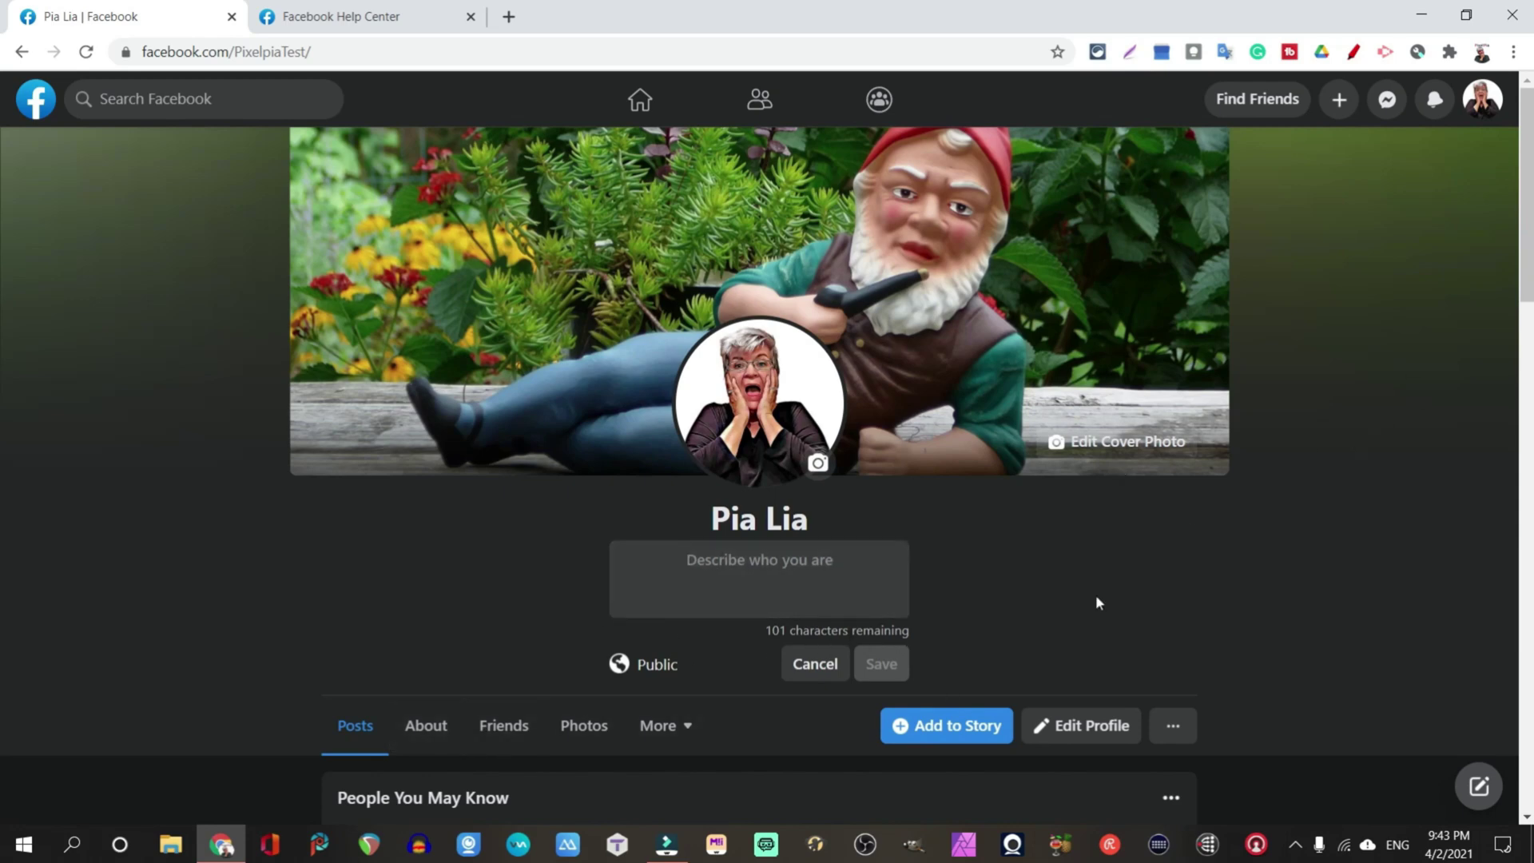
{"action": "left_click", "coordinate": [442, 725]}
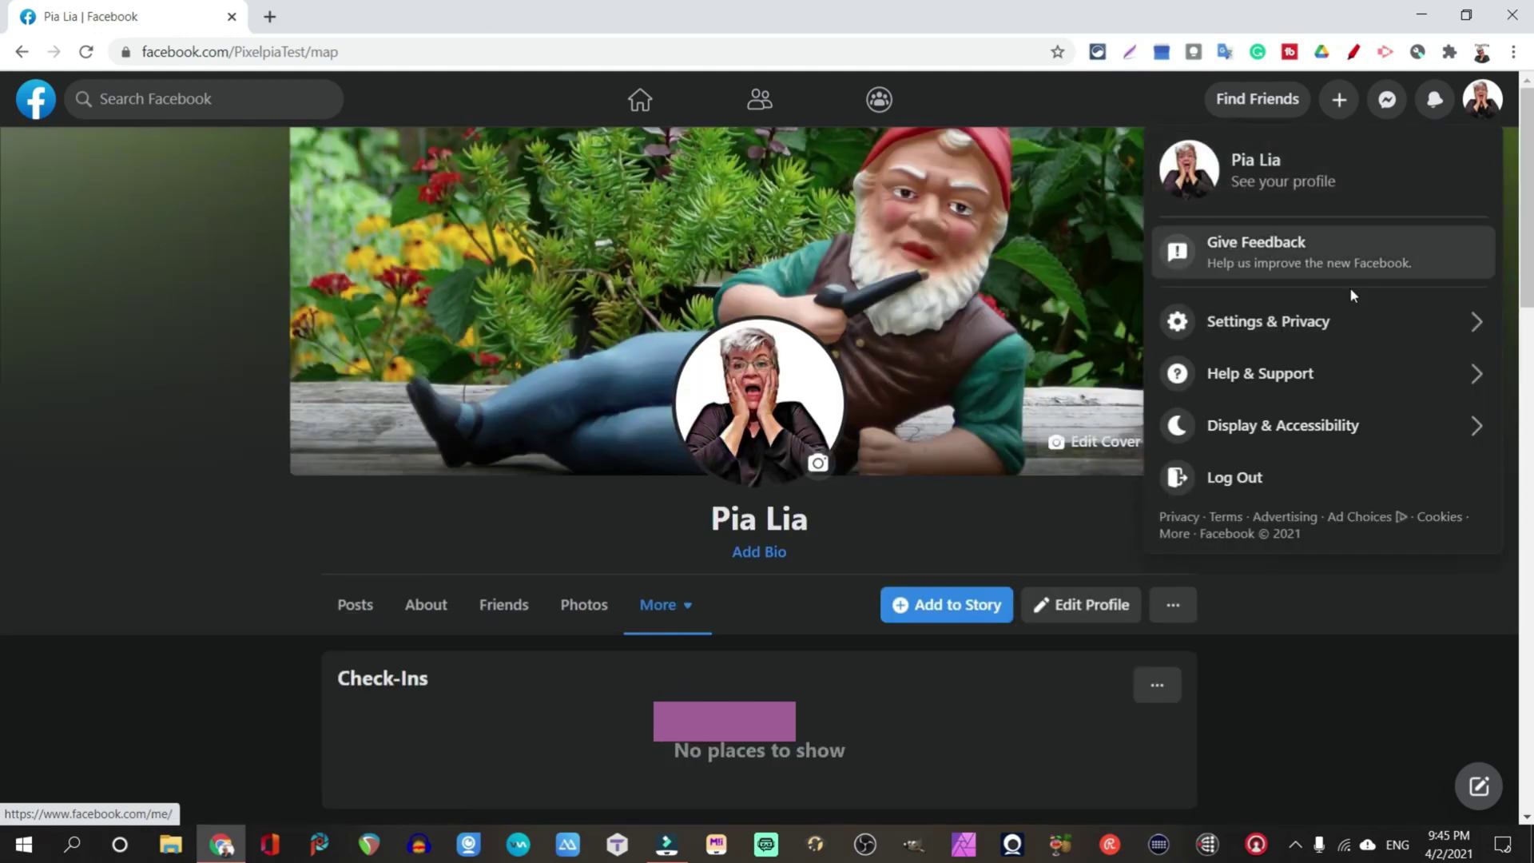
{"action": "left_click", "coordinate": [1293, 320]}
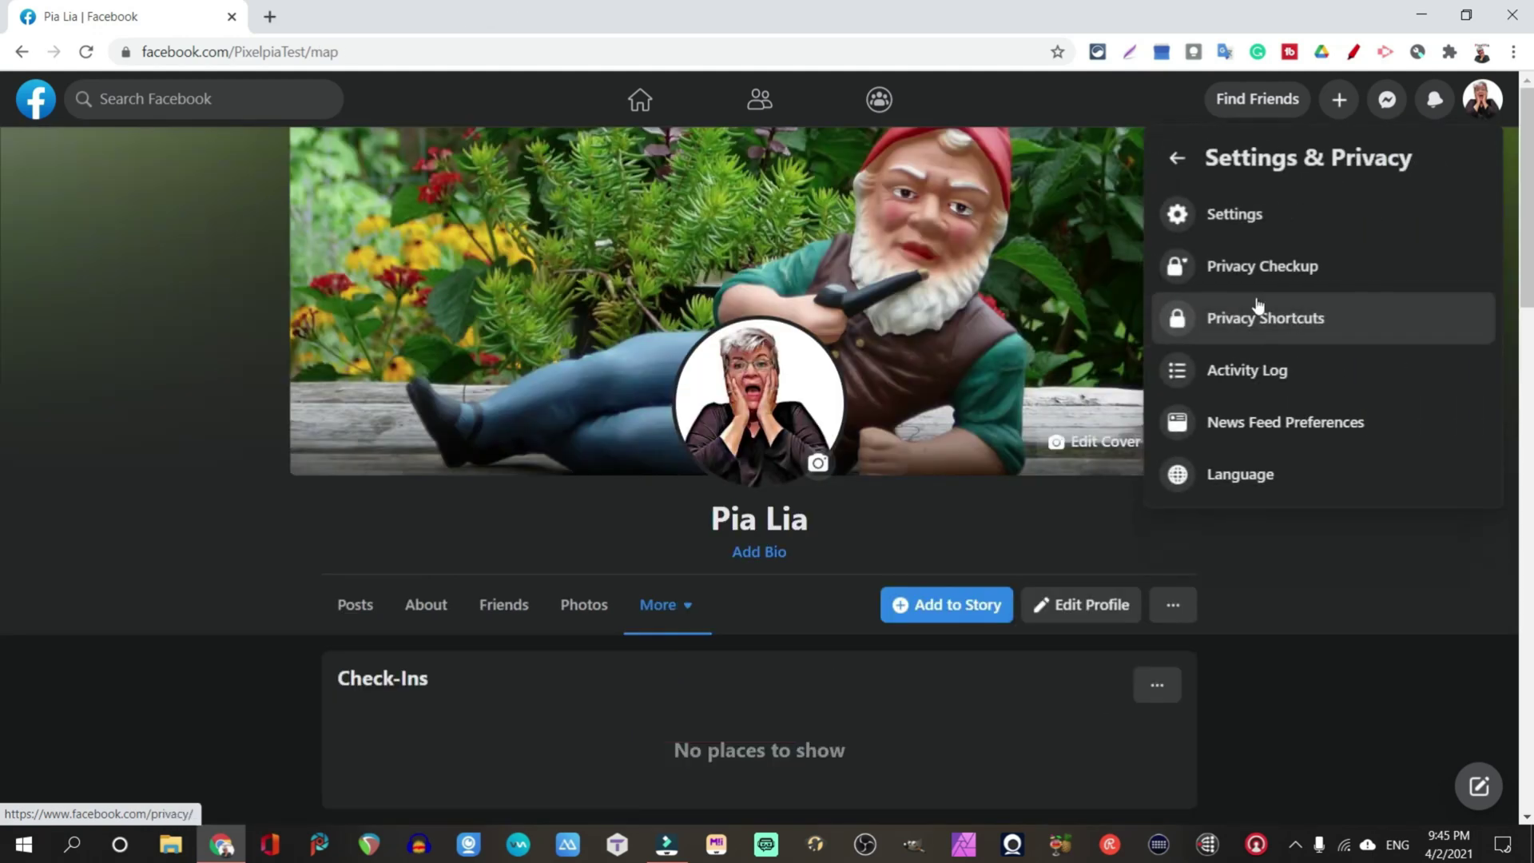
{"action": "left_click", "coordinate": [1211, 208]}
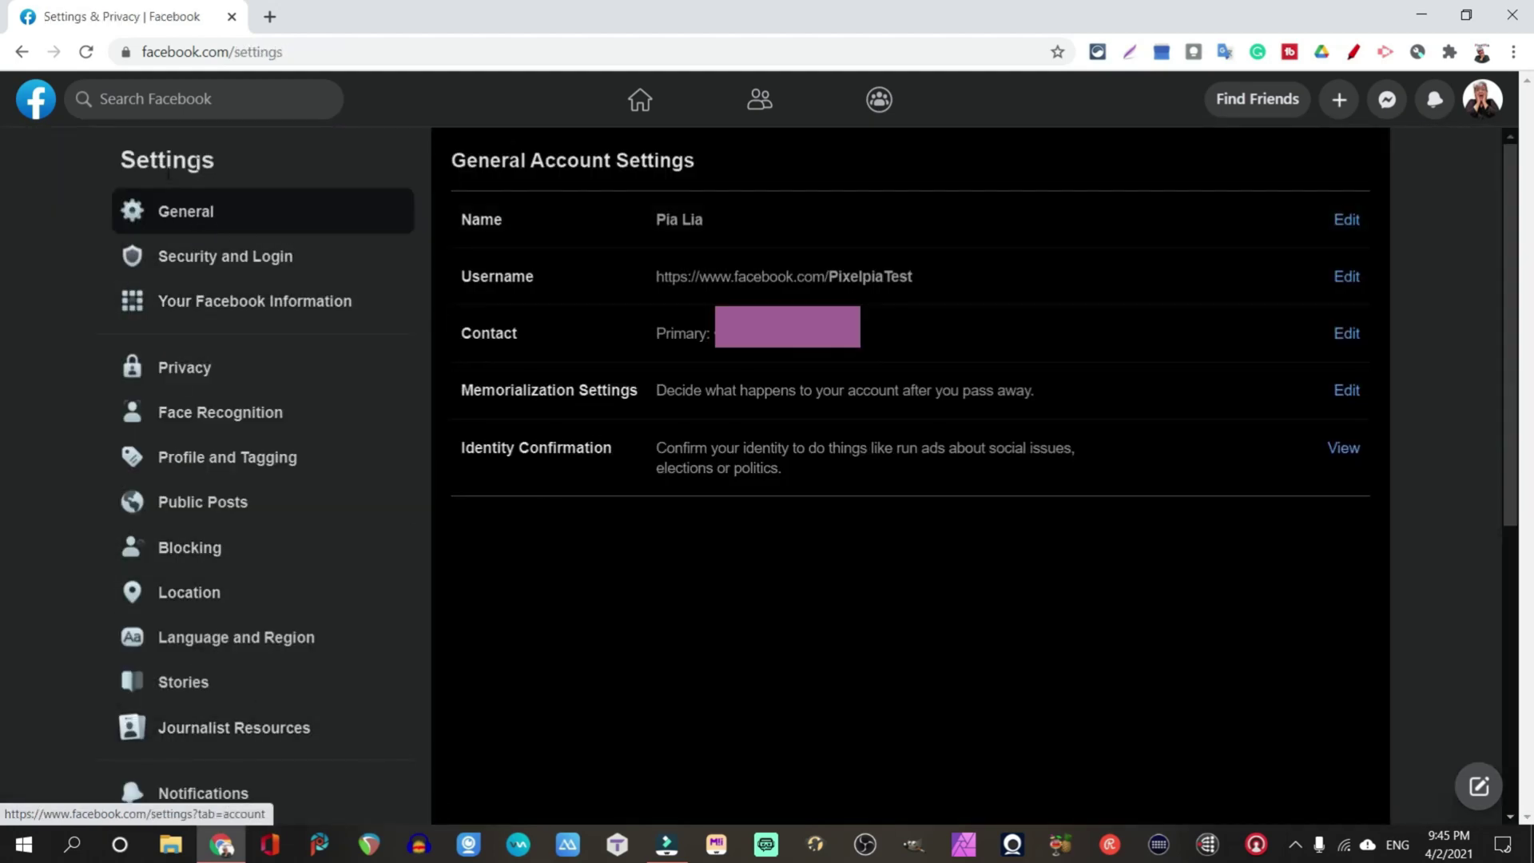
{"action": "left_click", "coordinate": [256, 259]}
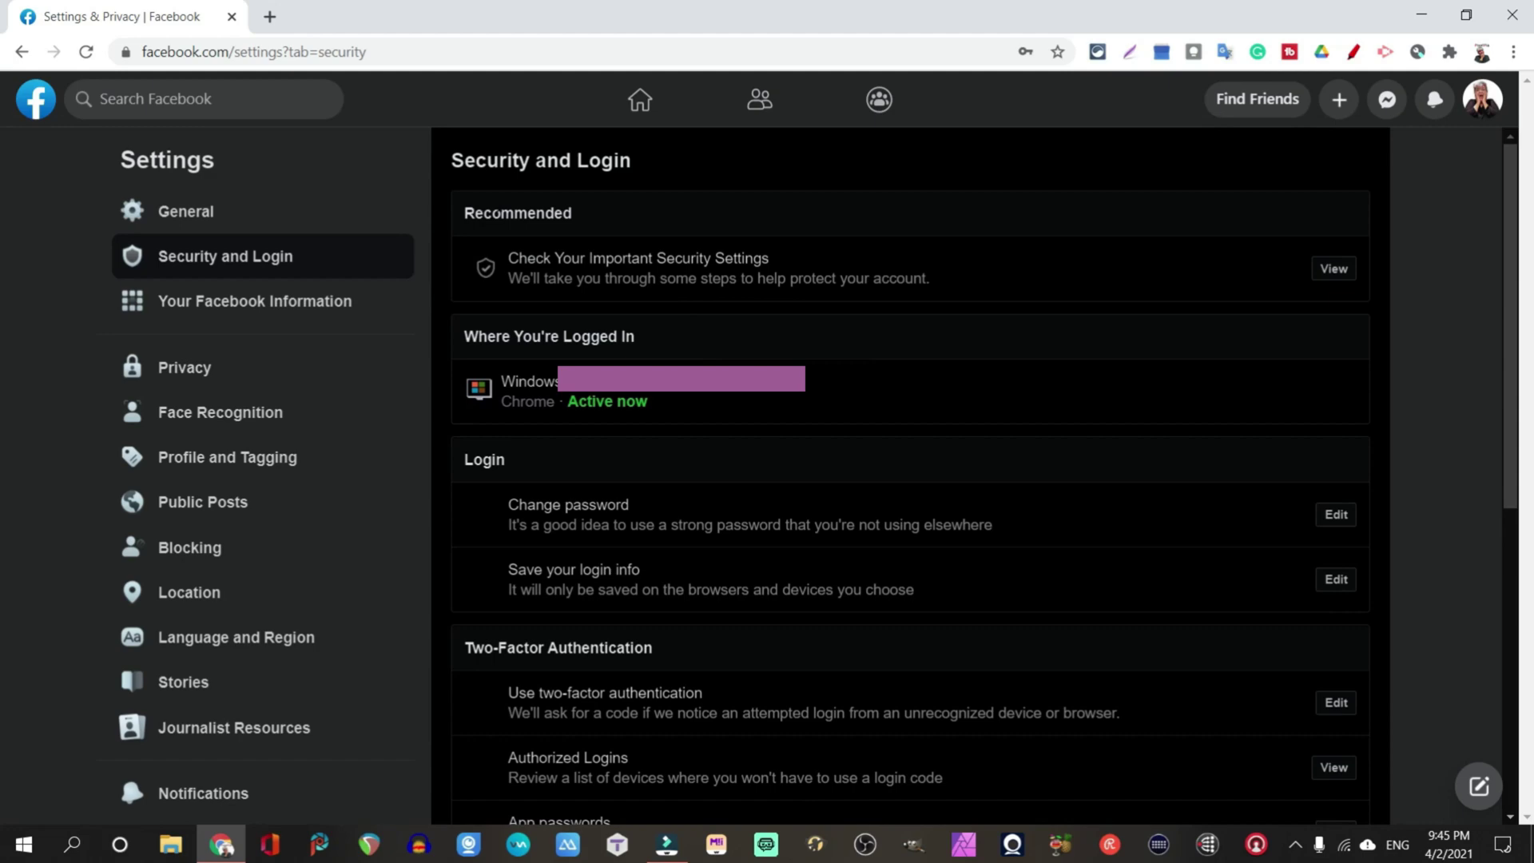
Step: Scroll the Security and Login settings down to the Advanced options
{"action": "scroll", "coordinate": [863, 366], "scroll_direction": "down", "scroll_amount": 4}
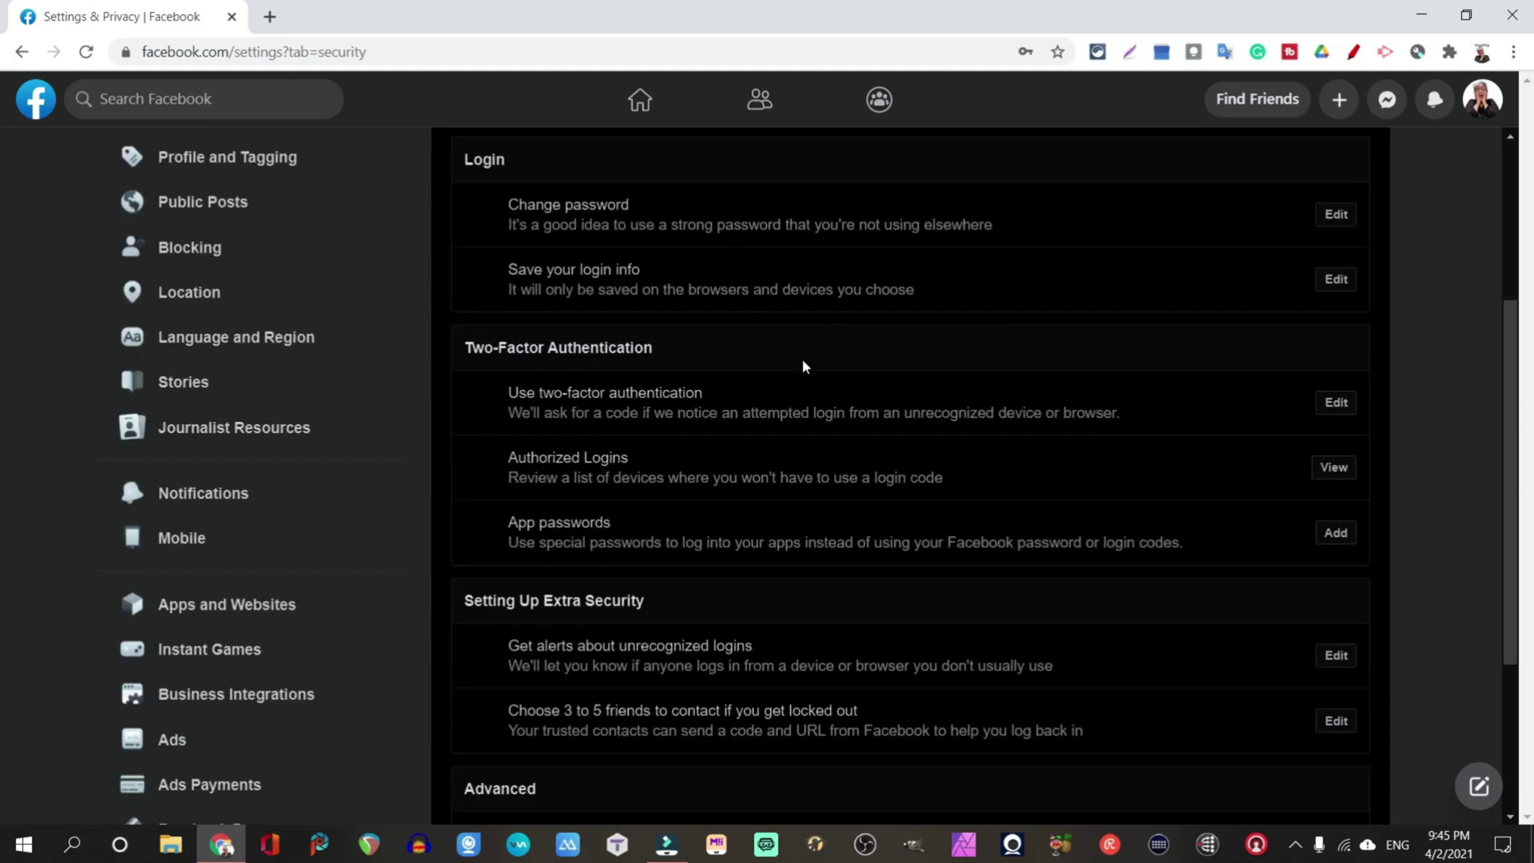
{"action": "scroll", "coordinate": [812, 360], "scroll_direction": "down", "scroll_amount": 3}
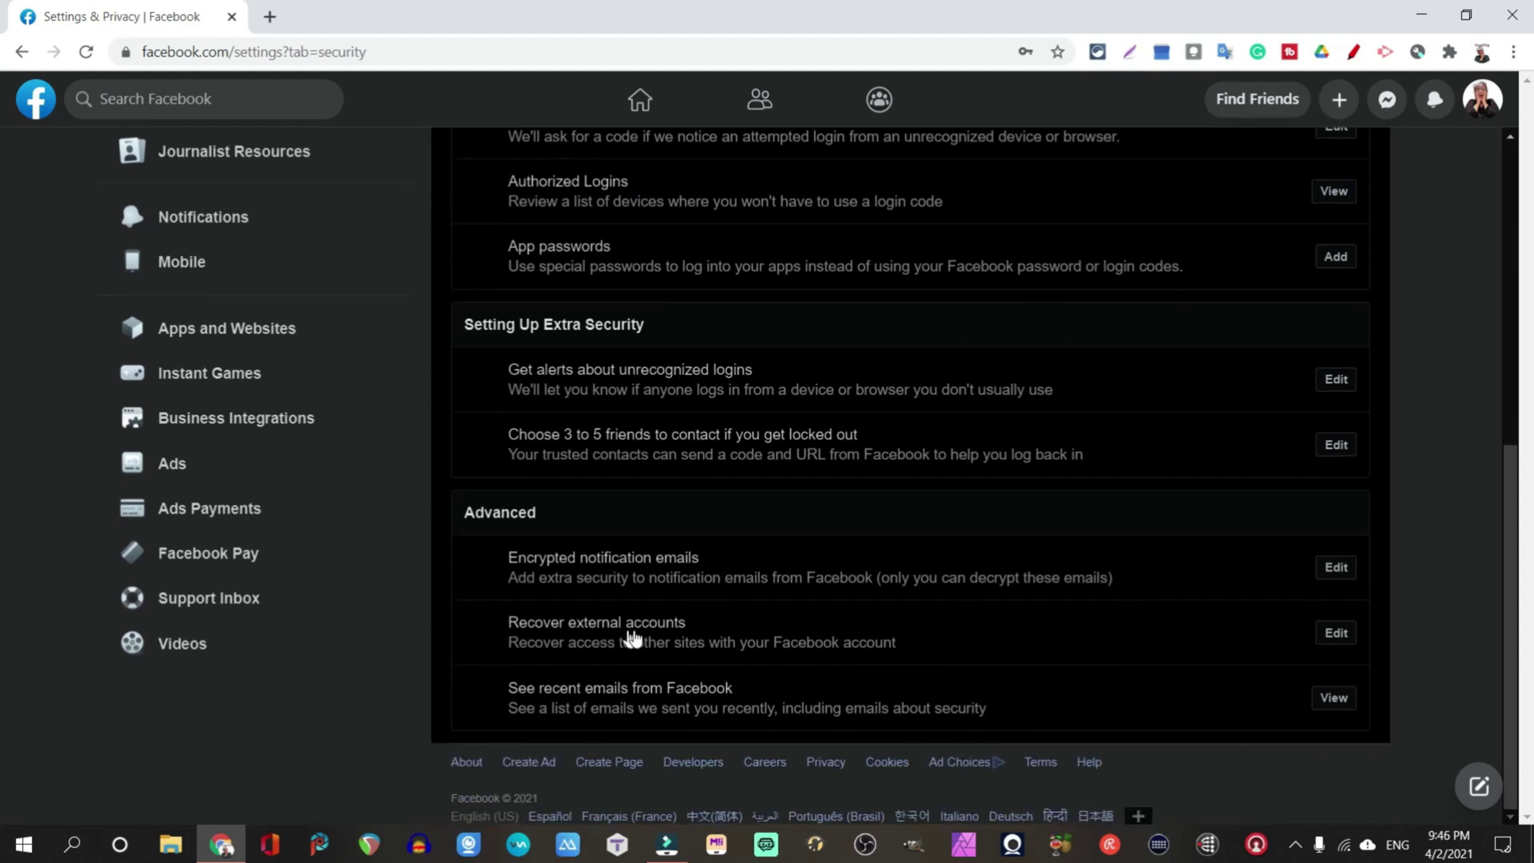
Step: Open Your Facebook Information and look over the Access Your Information categories
{"action": "scroll", "coordinate": [264, 320], "scroll_direction": "up", "scroll_amount": 6}
{"action": "left_click", "coordinate": [309, 301]}
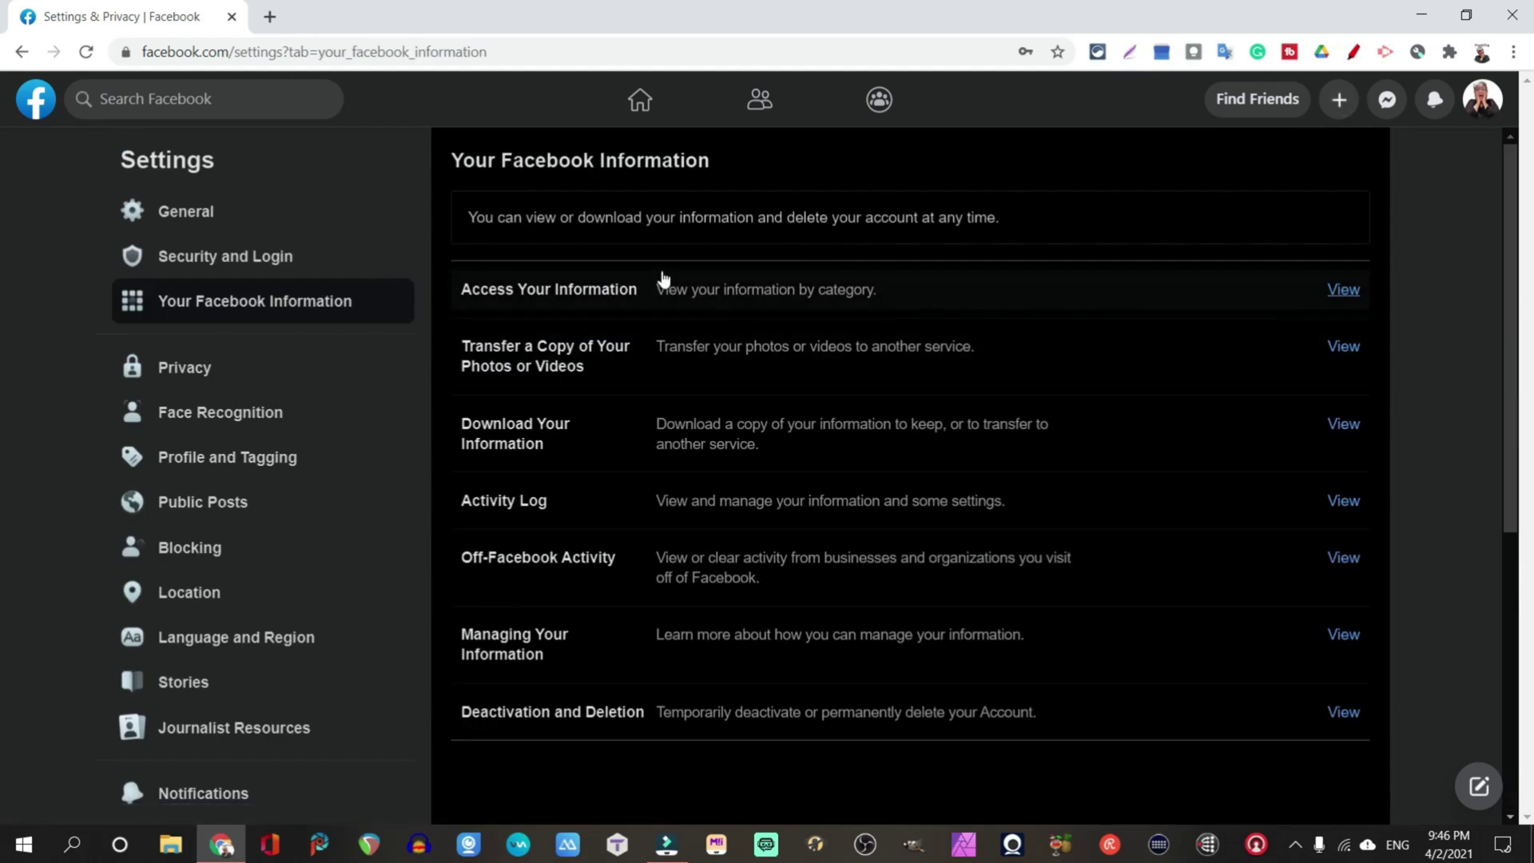
{"action": "left_click", "coordinate": [1342, 290]}
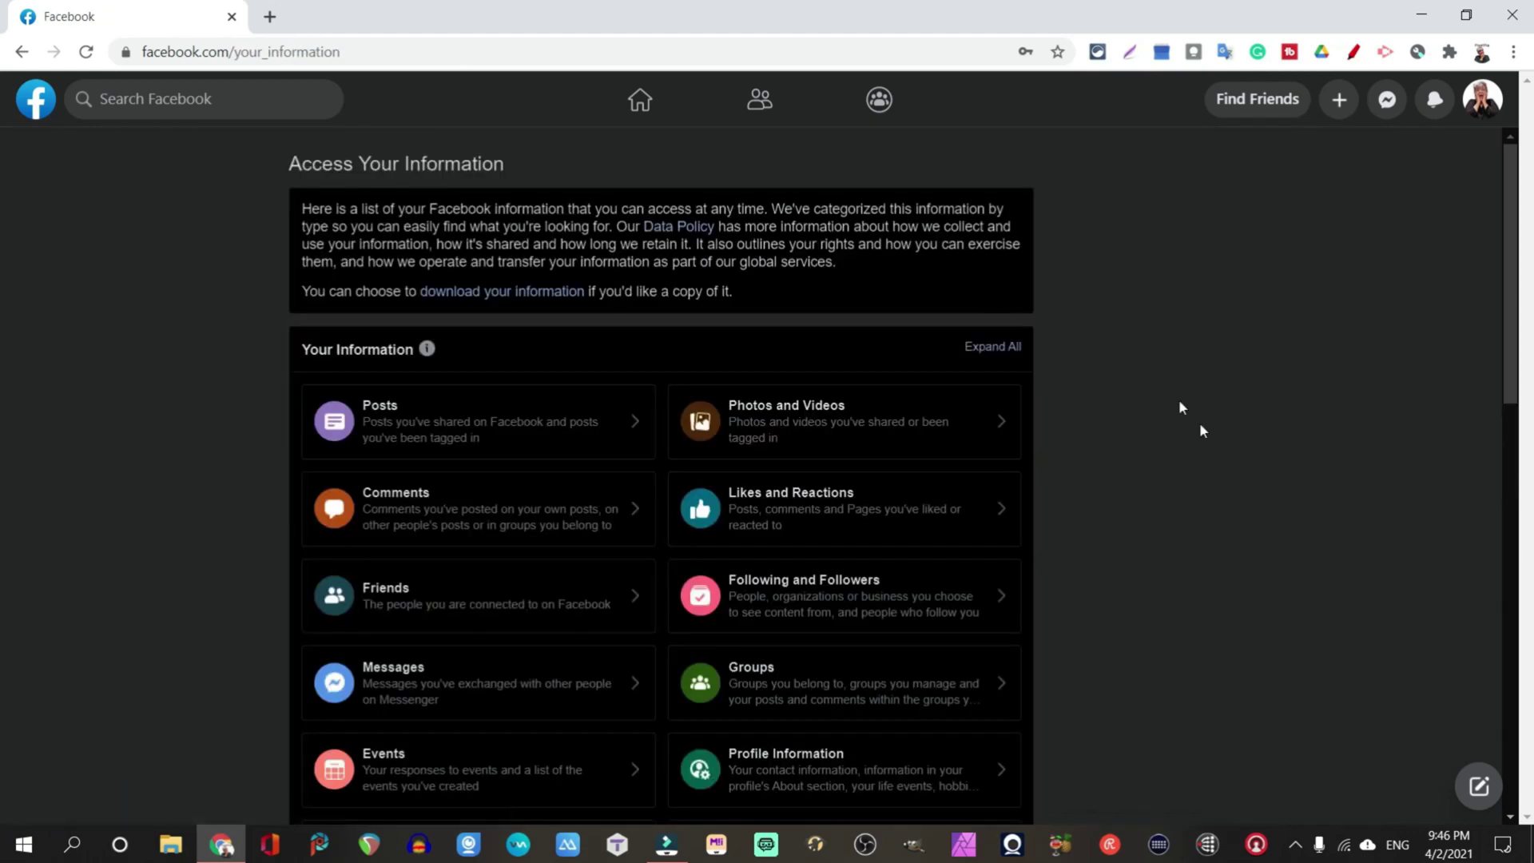
{"action": "scroll", "coordinate": [1181, 407], "scroll_direction": "down", "scroll_amount": 2}
{"action": "scroll", "coordinate": [1180, 407], "scroll_direction": "up", "scroll_amount": 2}
{"action": "key", "text": "alt+Left"}
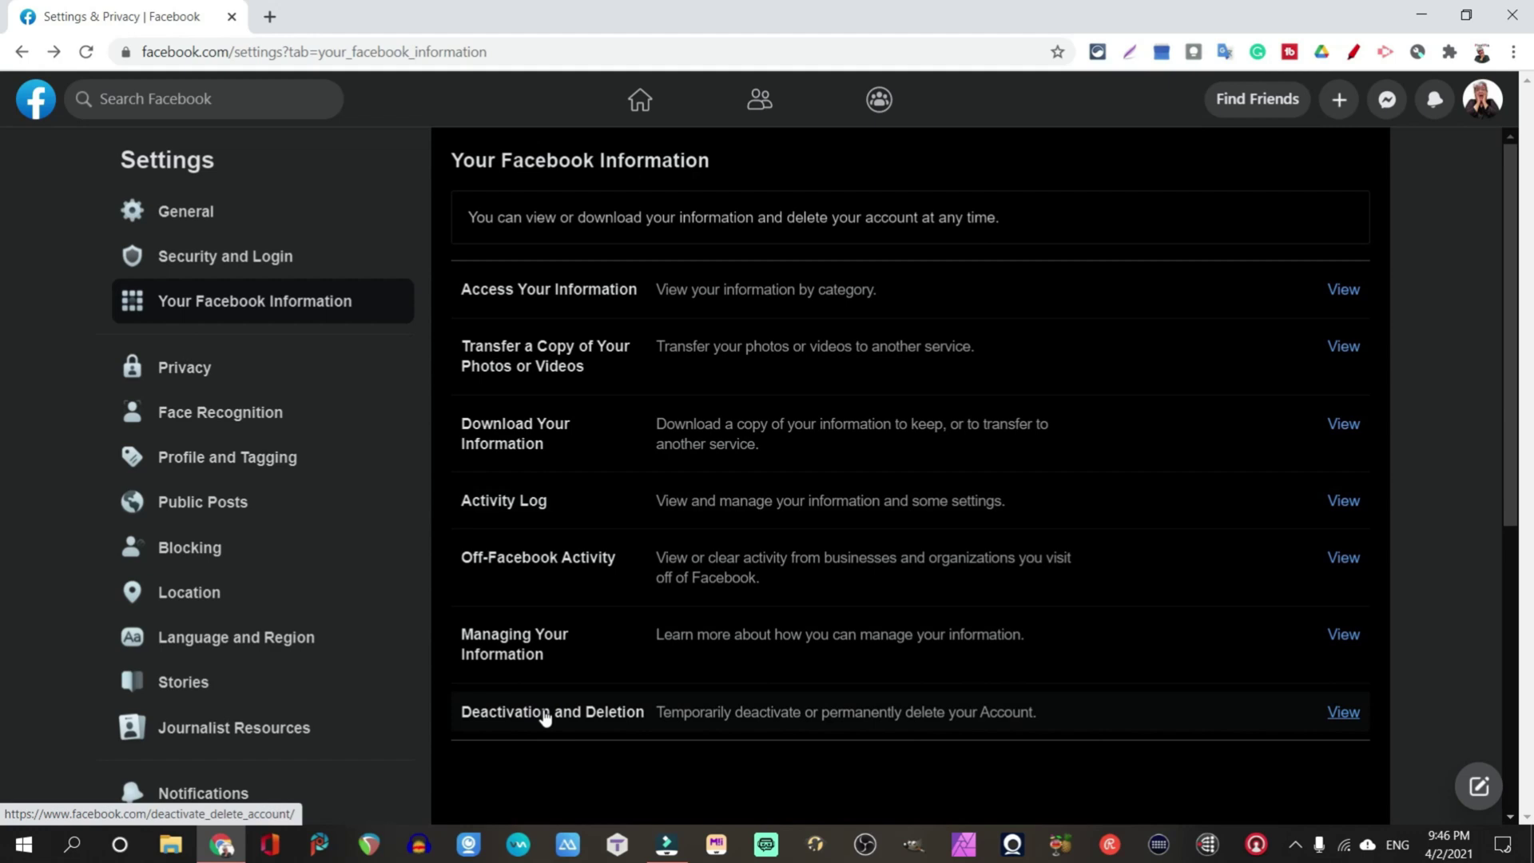
Step: Review the Deactivation and Deletion options without changes, then return to Privacy settings
{"action": "left_click", "coordinate": [1346, 713]}
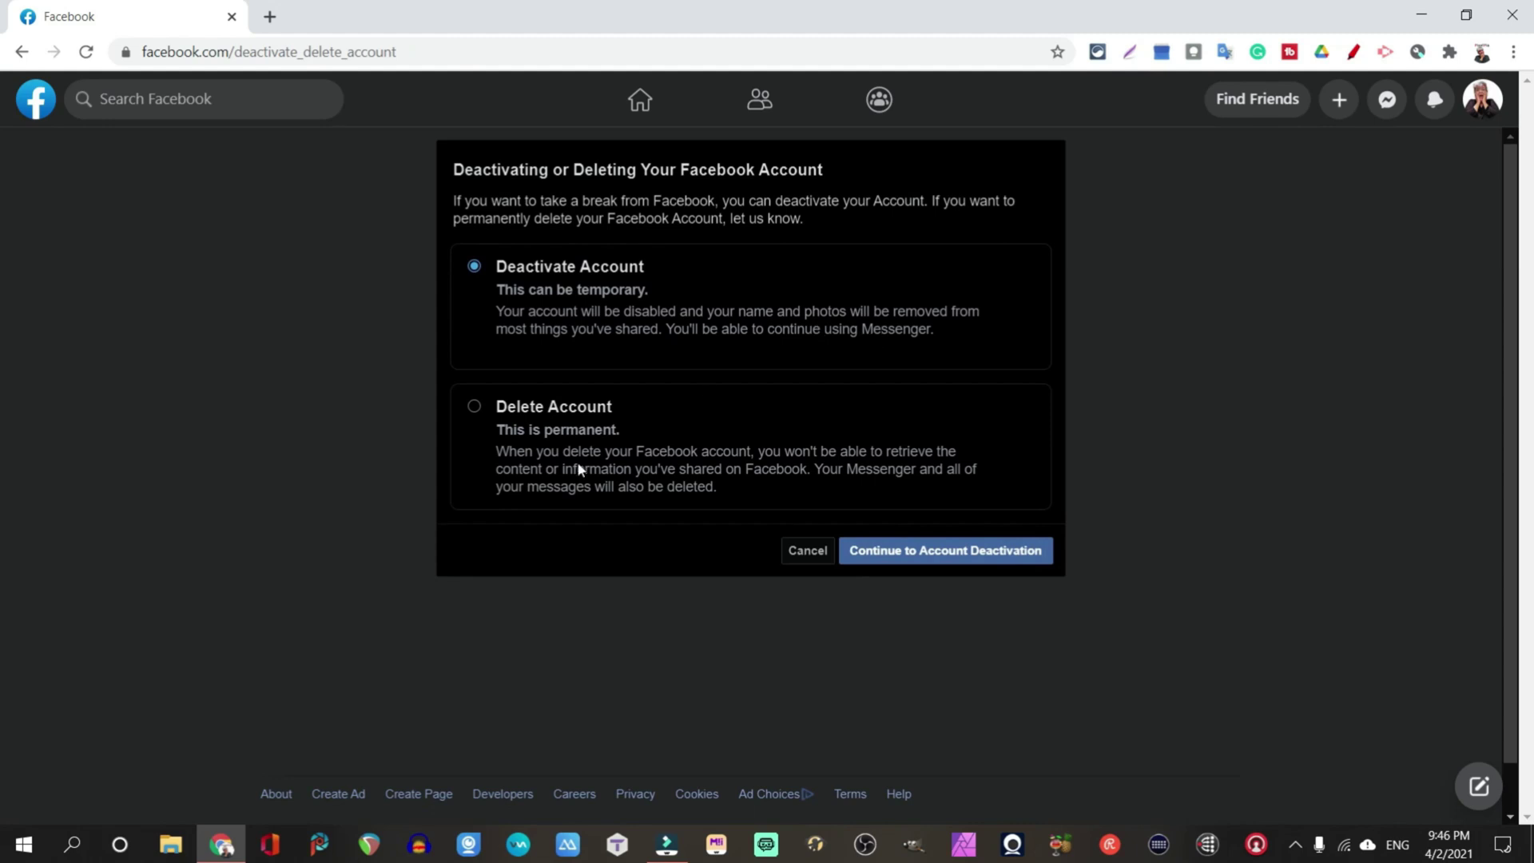
{"action": "left_click", "coordinate": [21, 51]}
{"action": "left_click", "coordinate": [22, 51]}
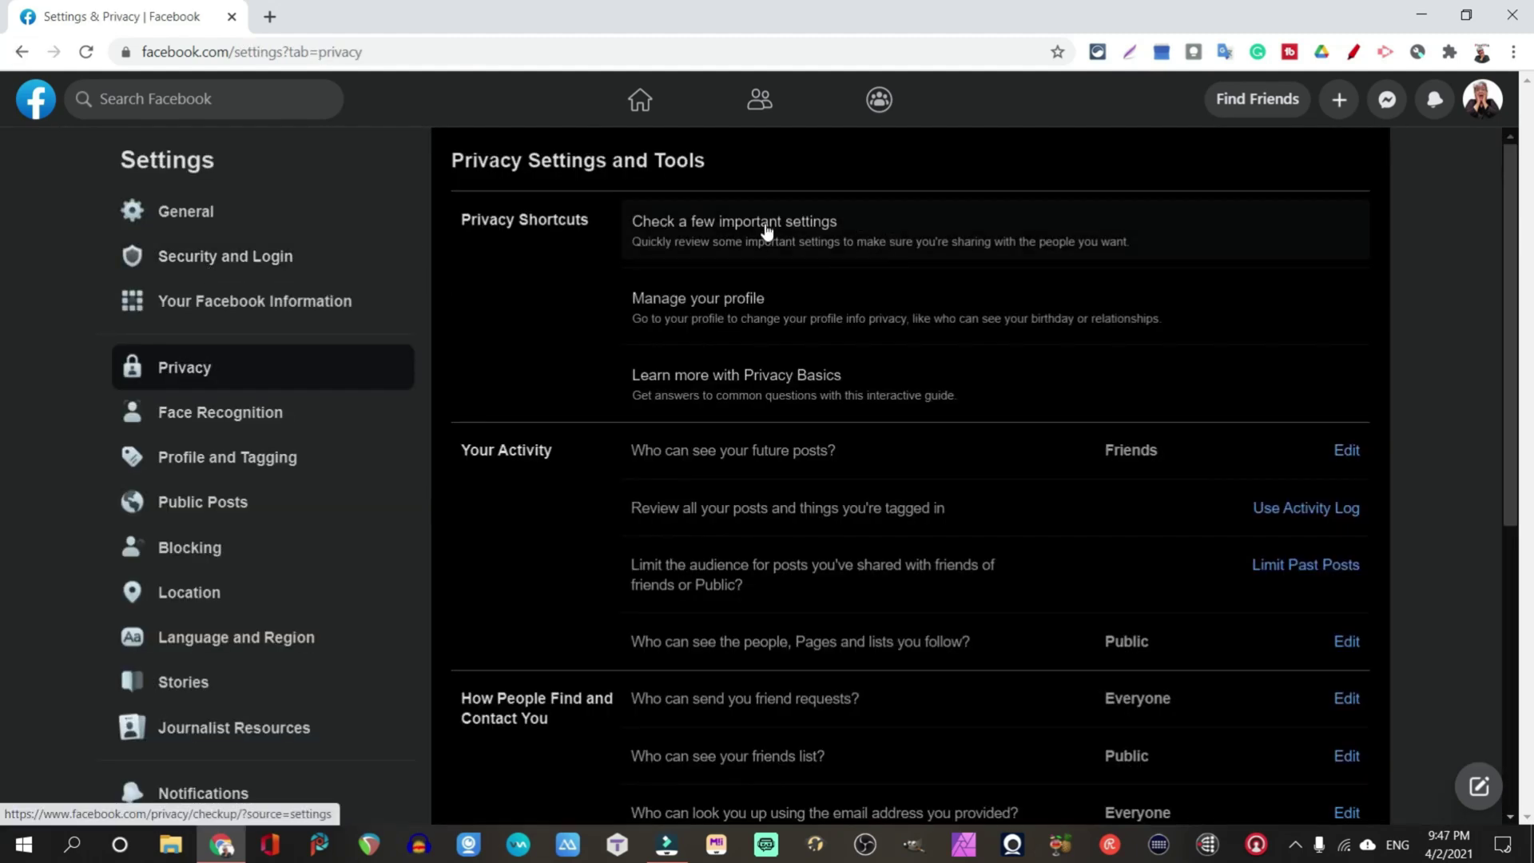
Step: Review the audience options for future posts and keep them set to Friends
{"action": "left_click", "coordinate": [857, 450]}
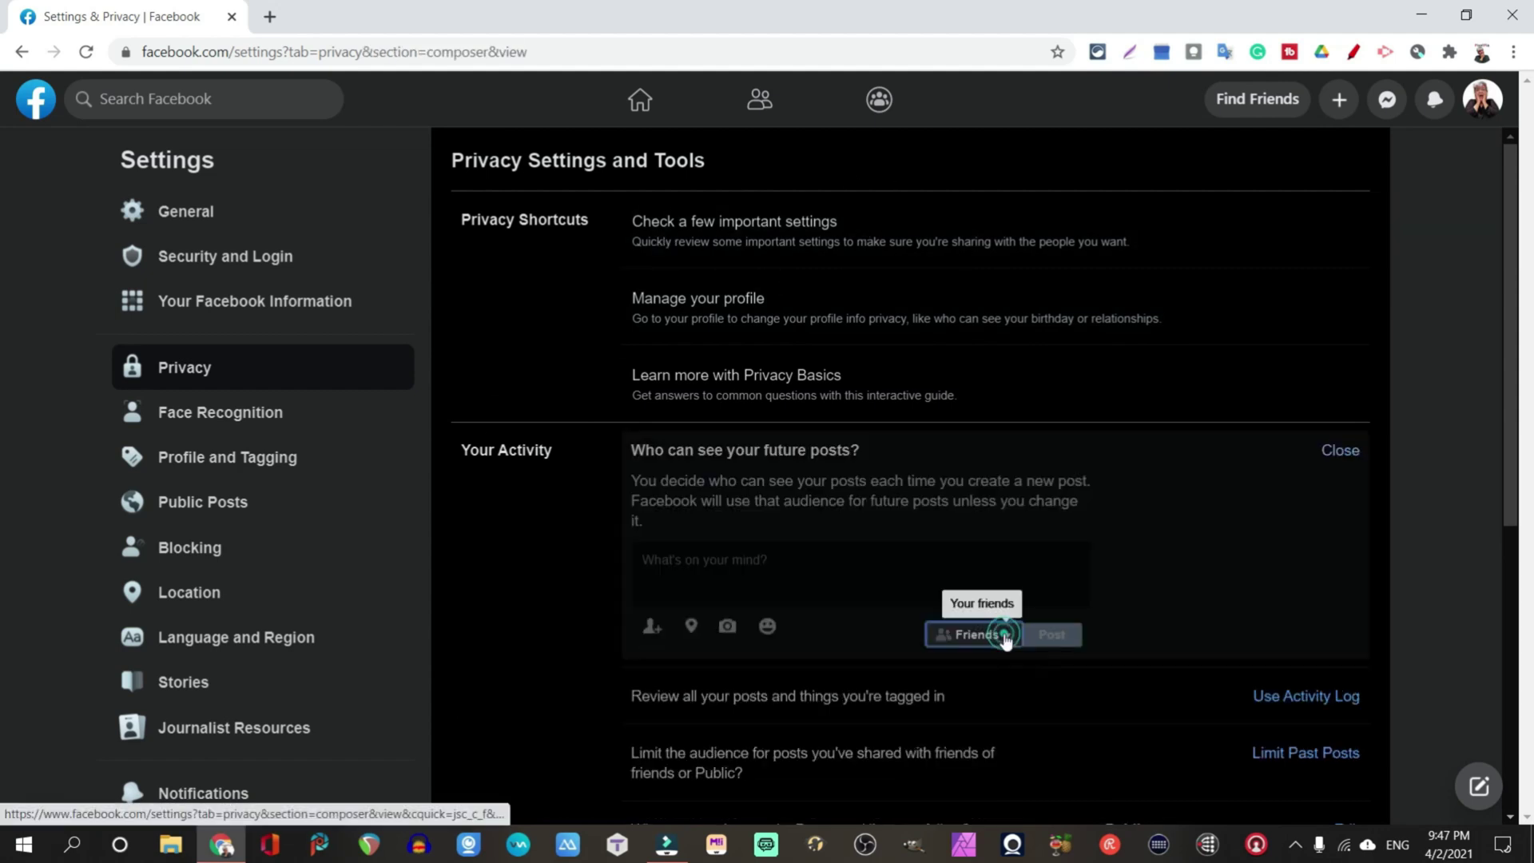
{"action": "left_click", "coordinate": [1003, 635]}
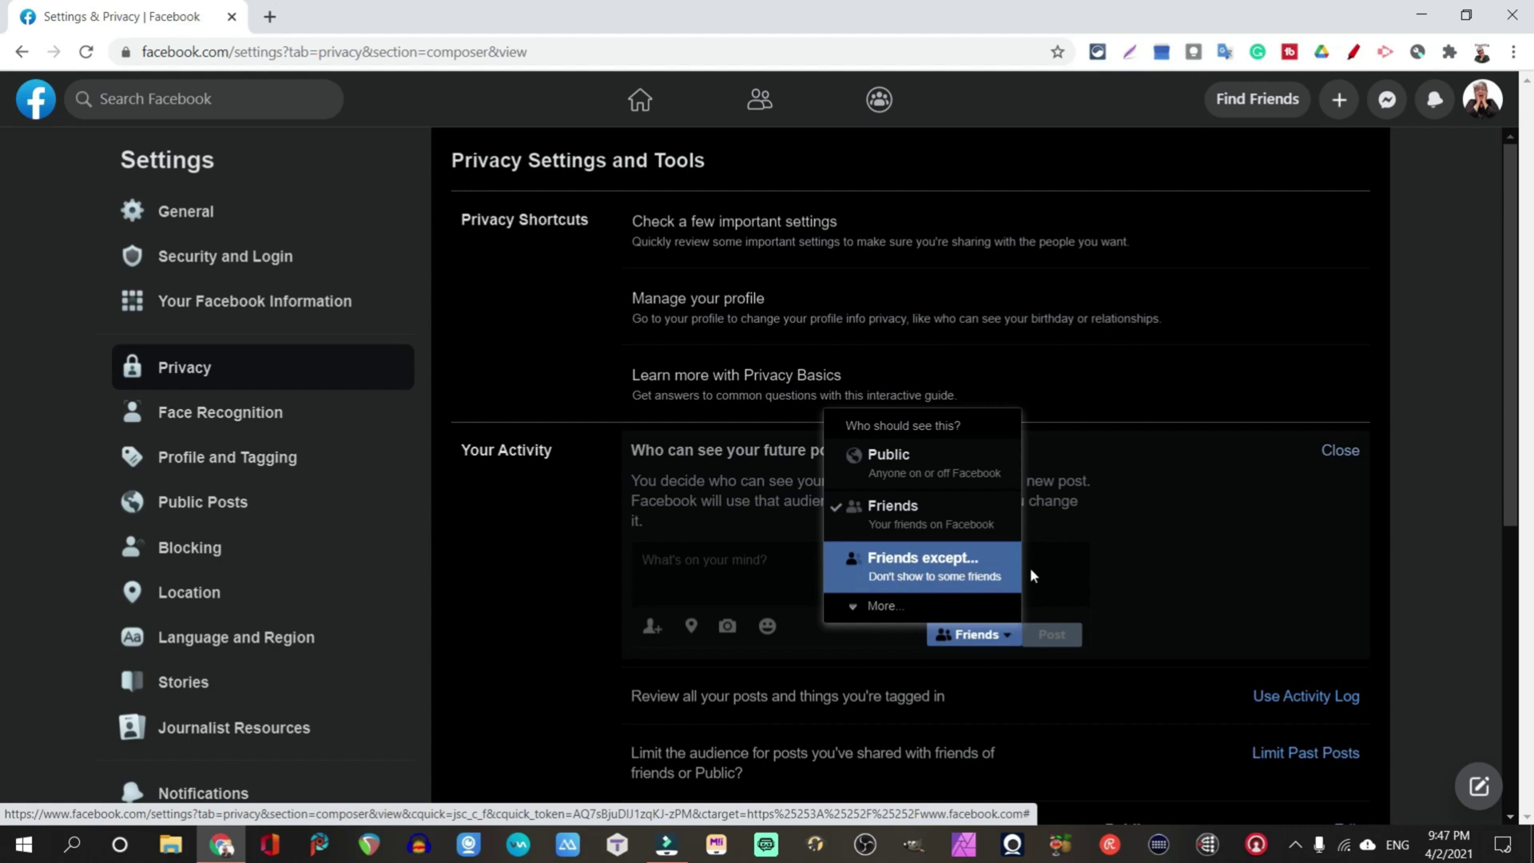
{"action": "left_click", "coordinate": [899, 607]}
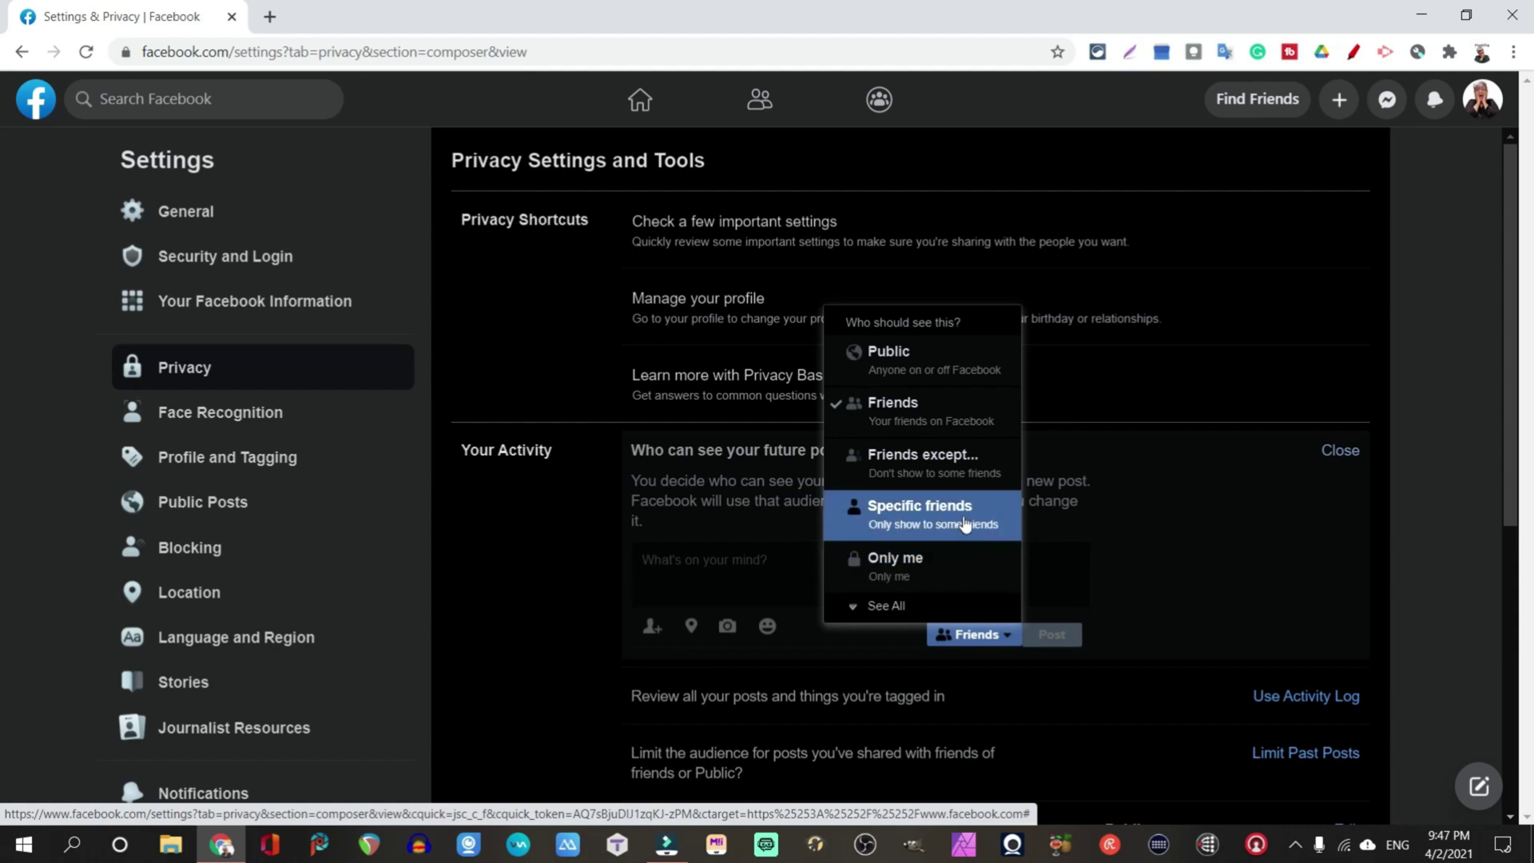
{"action": "left_click", "coordinate": [1263, 541]}
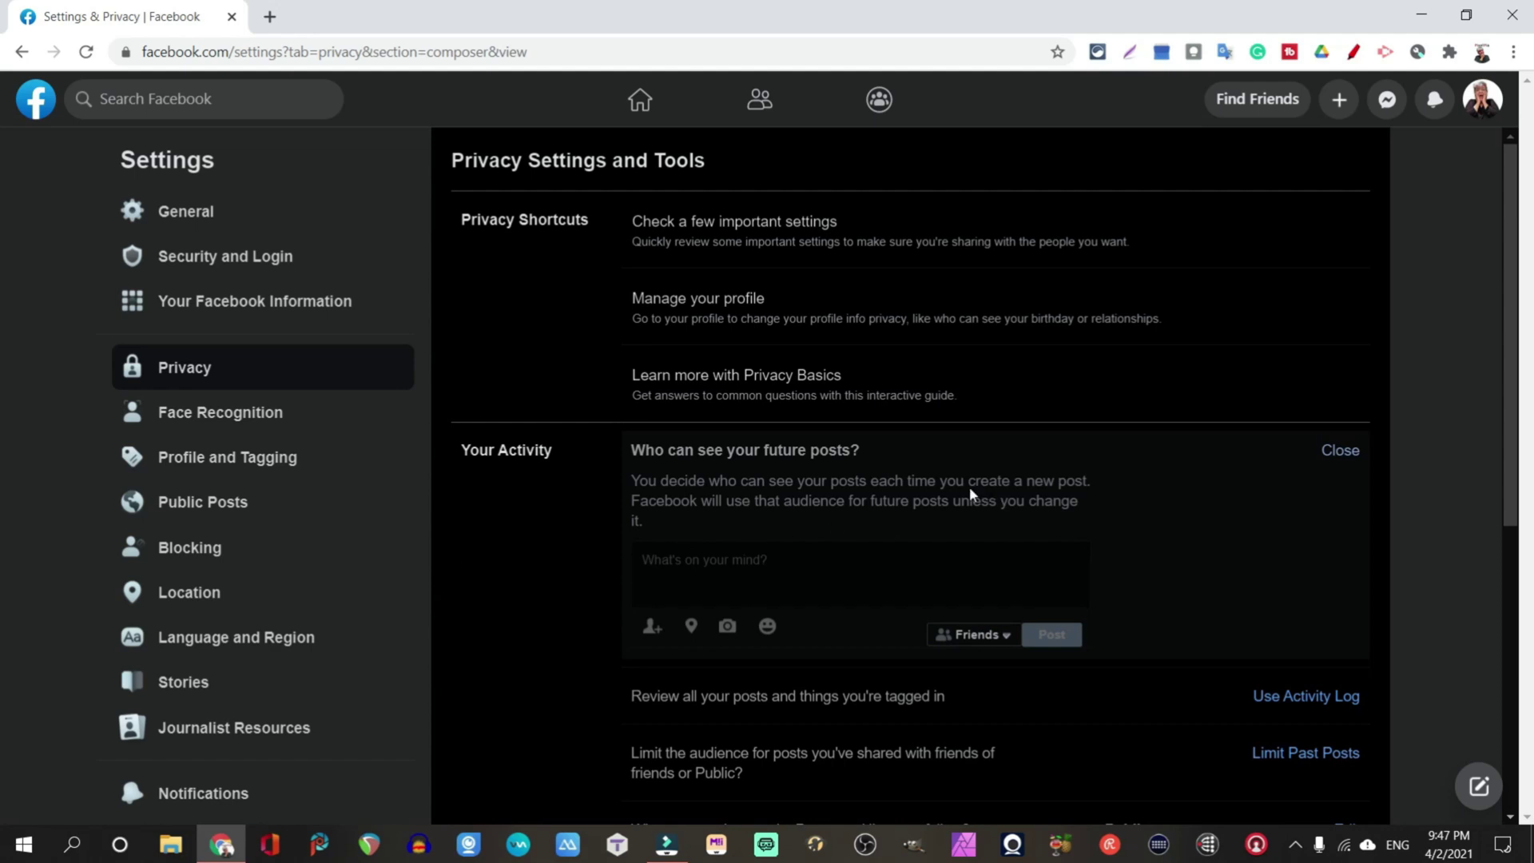
Step: Read the Limit Past Posts explanation and keep followed people visible to Public
{"action": "scroll", "coordinate": [695, 548], "scroll_direction": "down", "scroll_amount": 2}
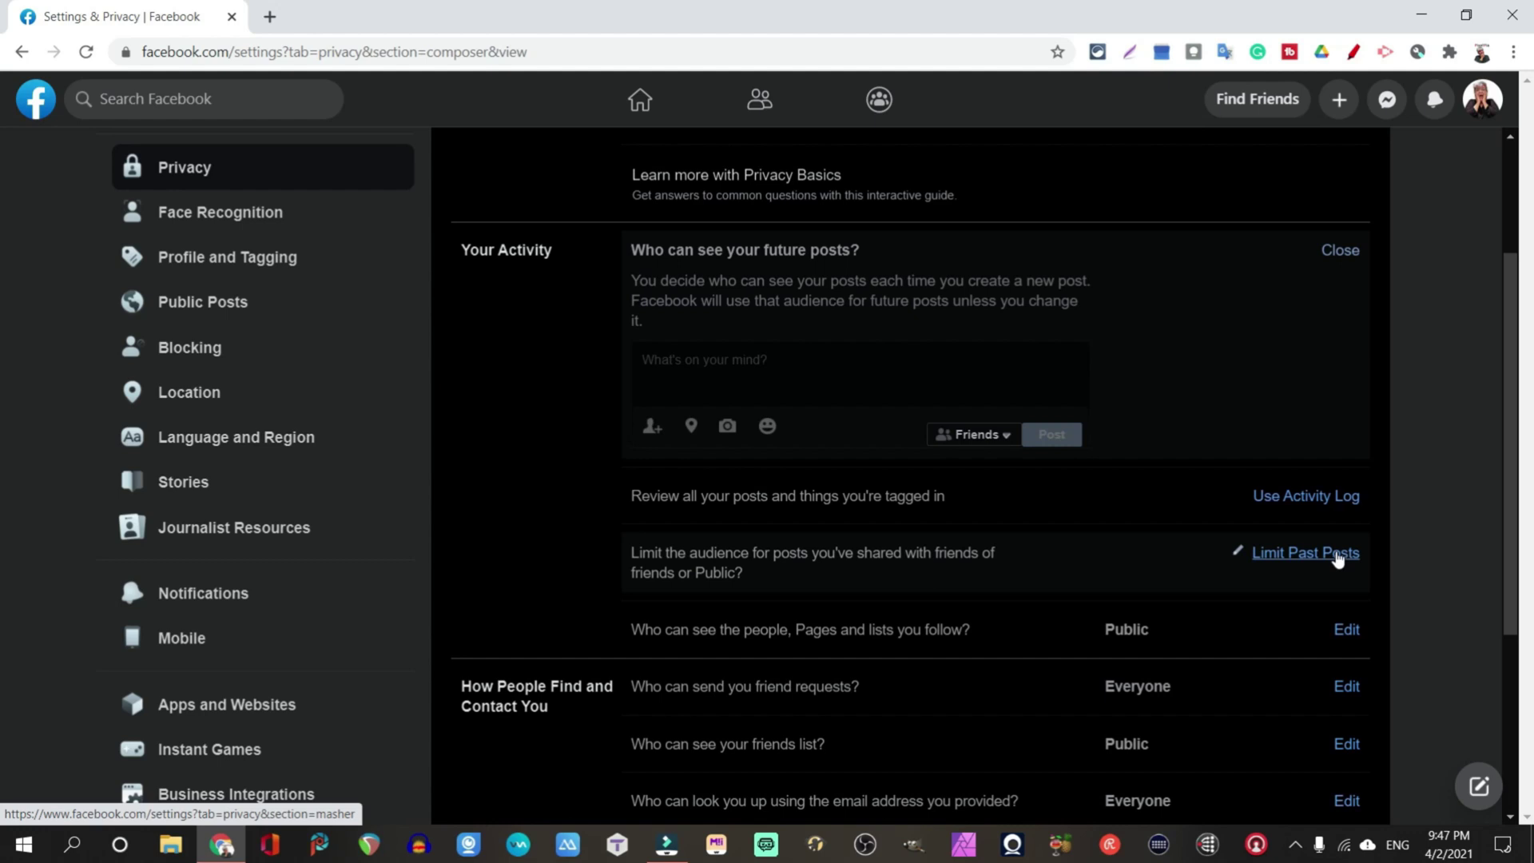
{"action": "left_click", "coordinate": [1339, 558]}
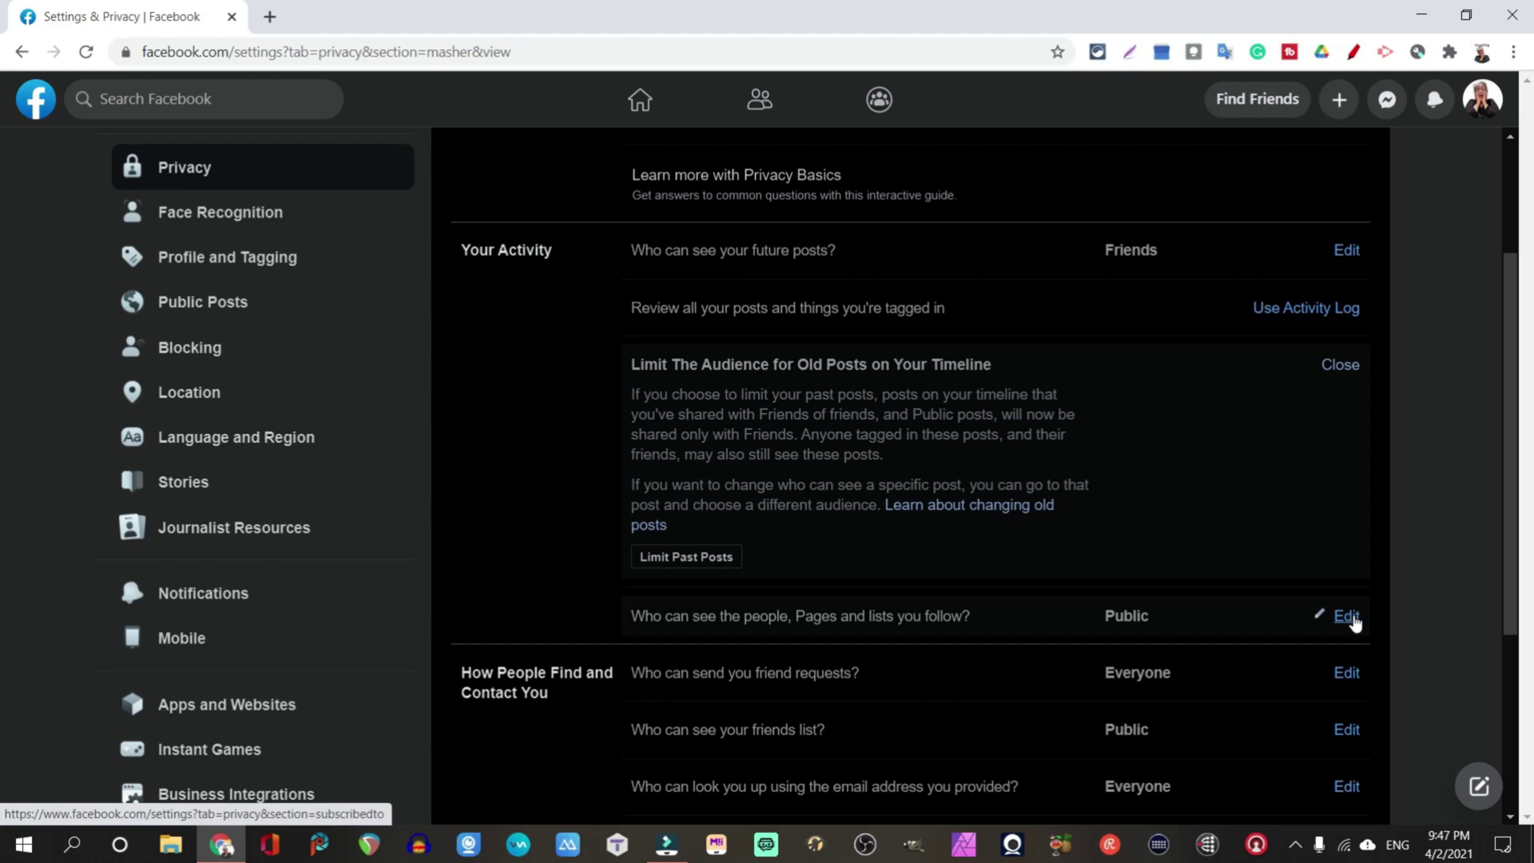
{"action": "left_click", "coordinate": [1346, 617]}
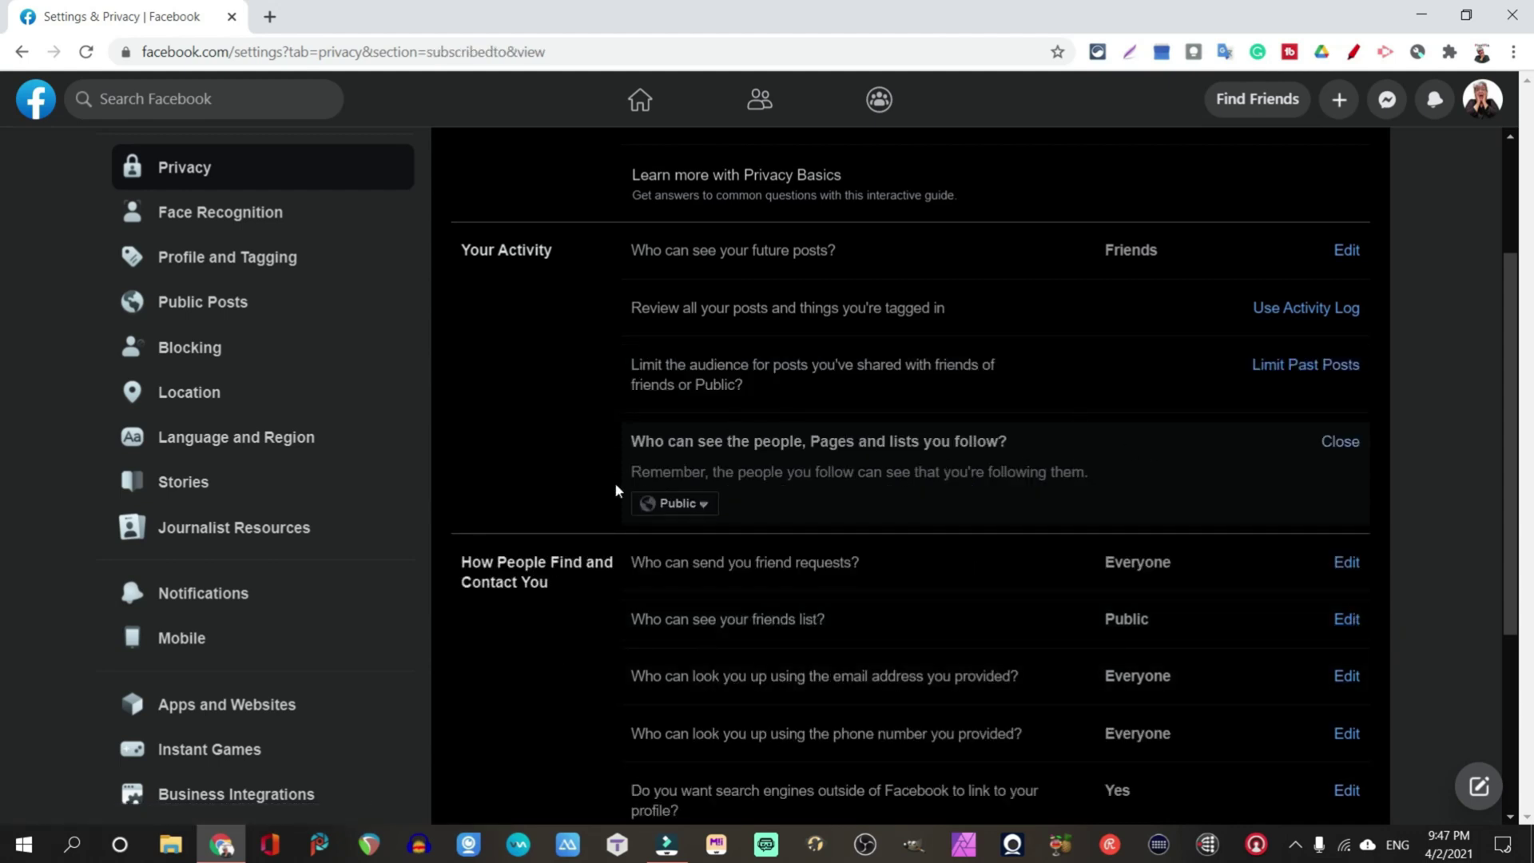
{"action": "left_click", "coordinate": [678, 503]}
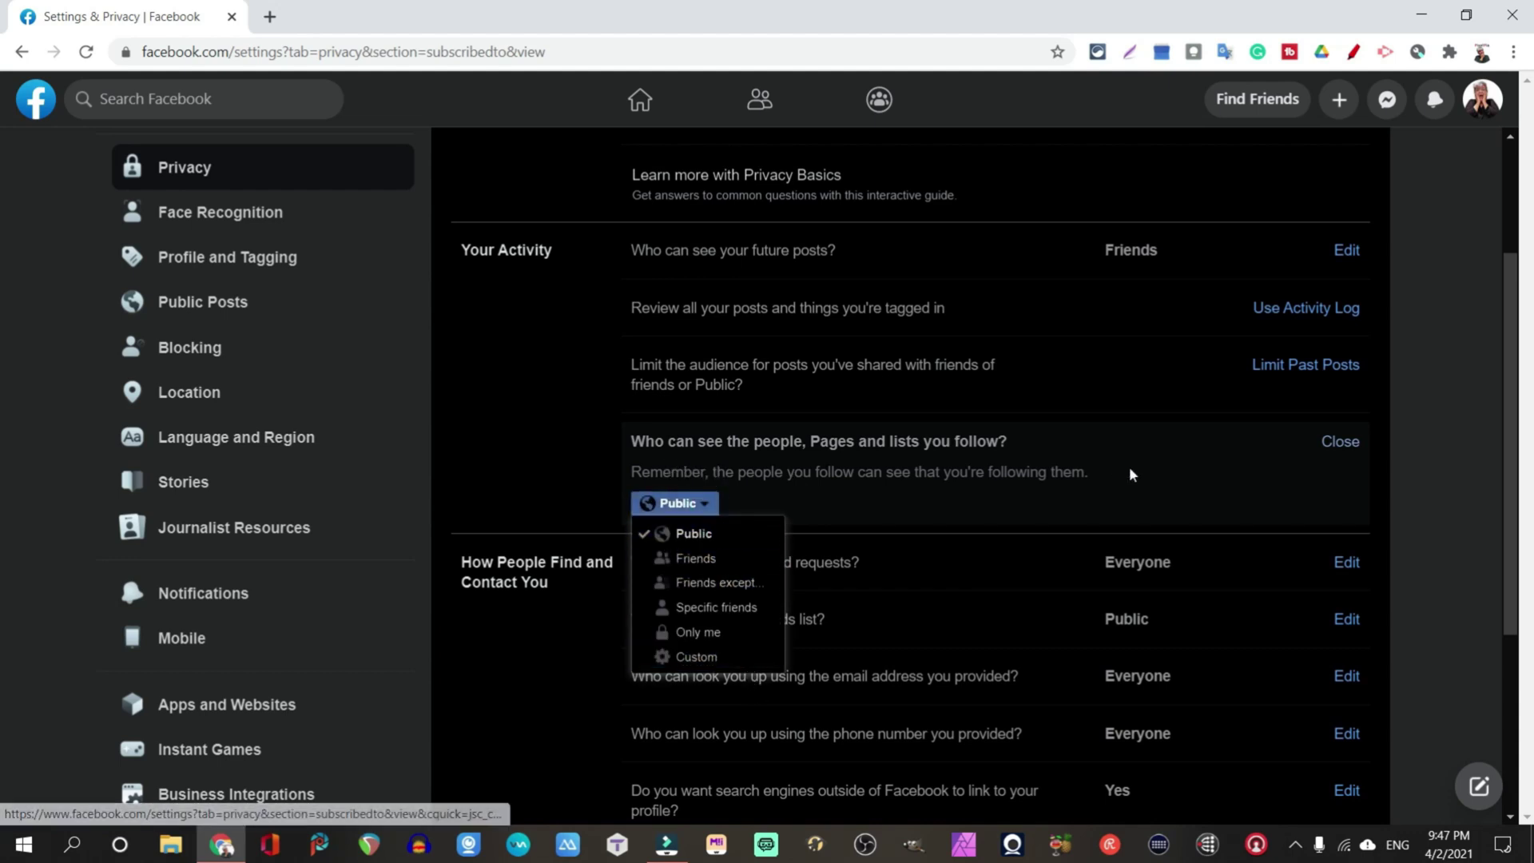
{"action": "left_click", "coordinate": [1241, 479]}
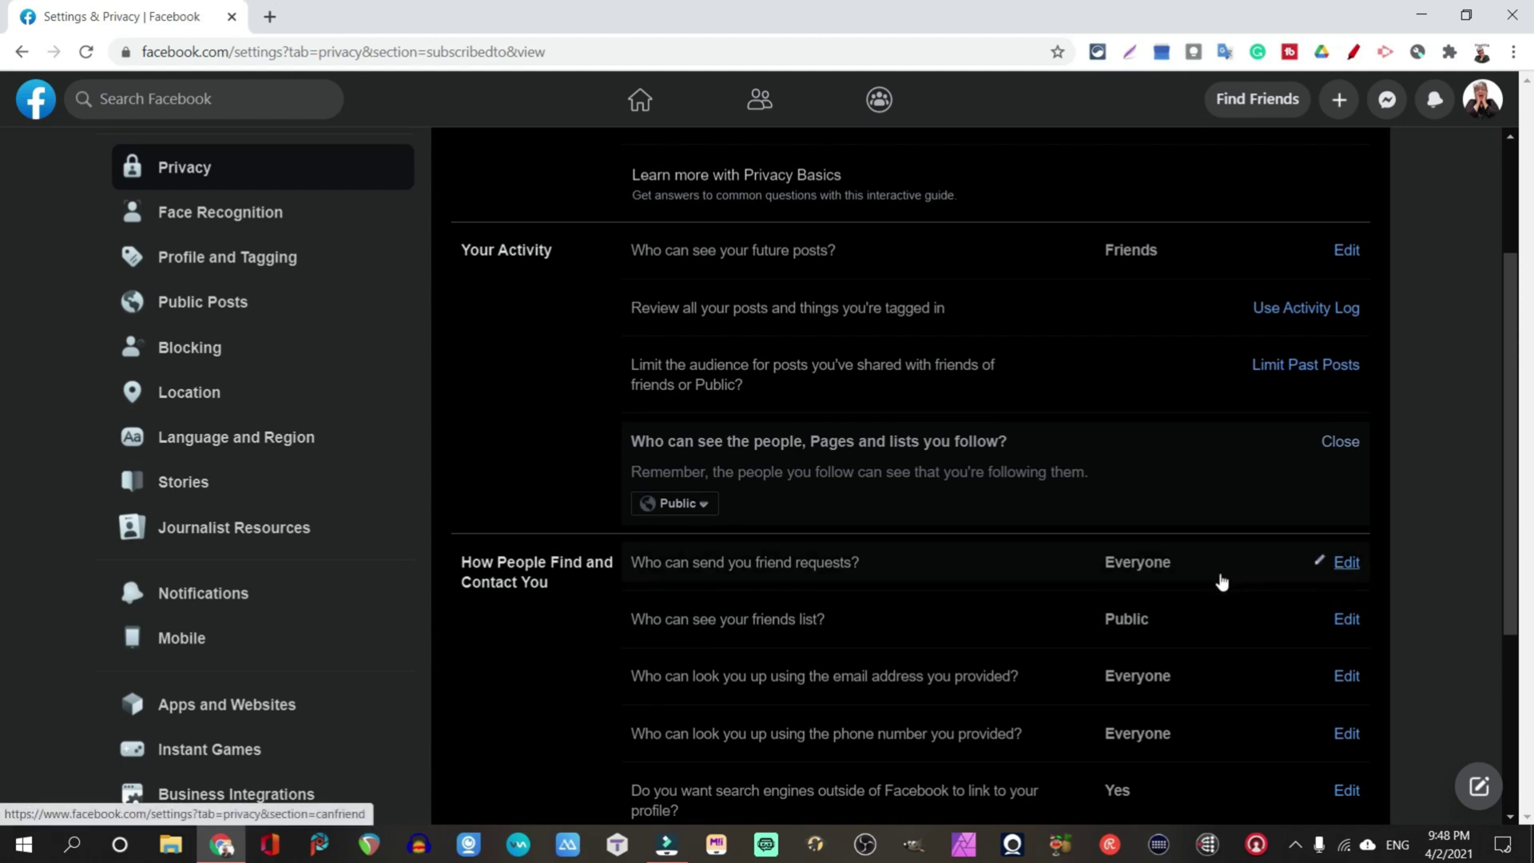
Step: Look through the Profile and Tagging, Public Posts and Blocking settings pages
{"action": "scroll", "coordinate": [288, 462], "scroll_direction": "up", "scroll_amount": 3}
{"action": "left_click", "coordinate": [288, 462]}
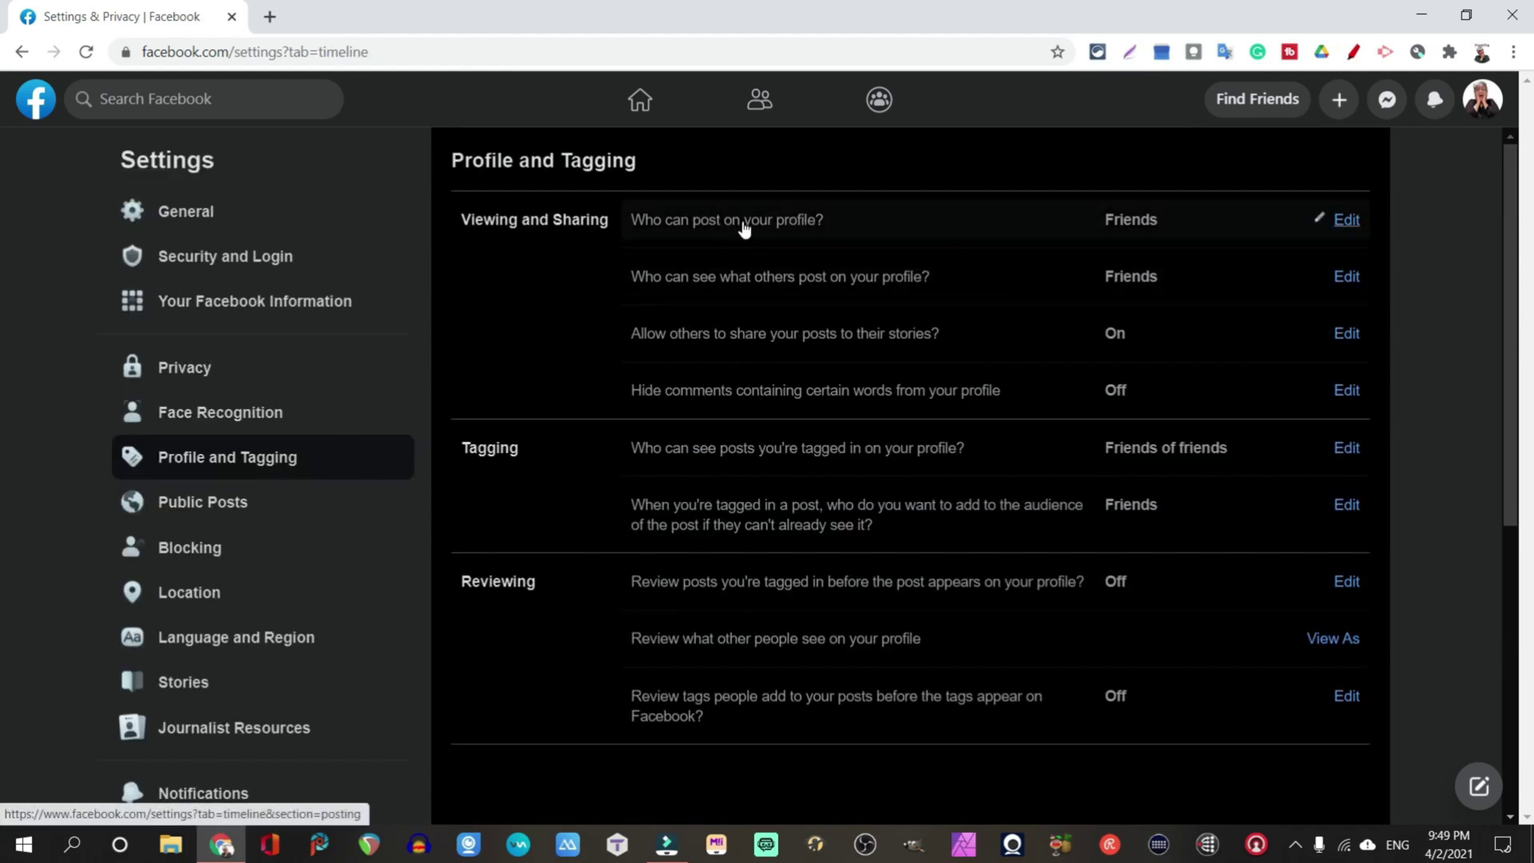
{"action": "left_click", "coordinate": [231, 514]}
{"action": "left_click", "coordinate": [205, 351]}
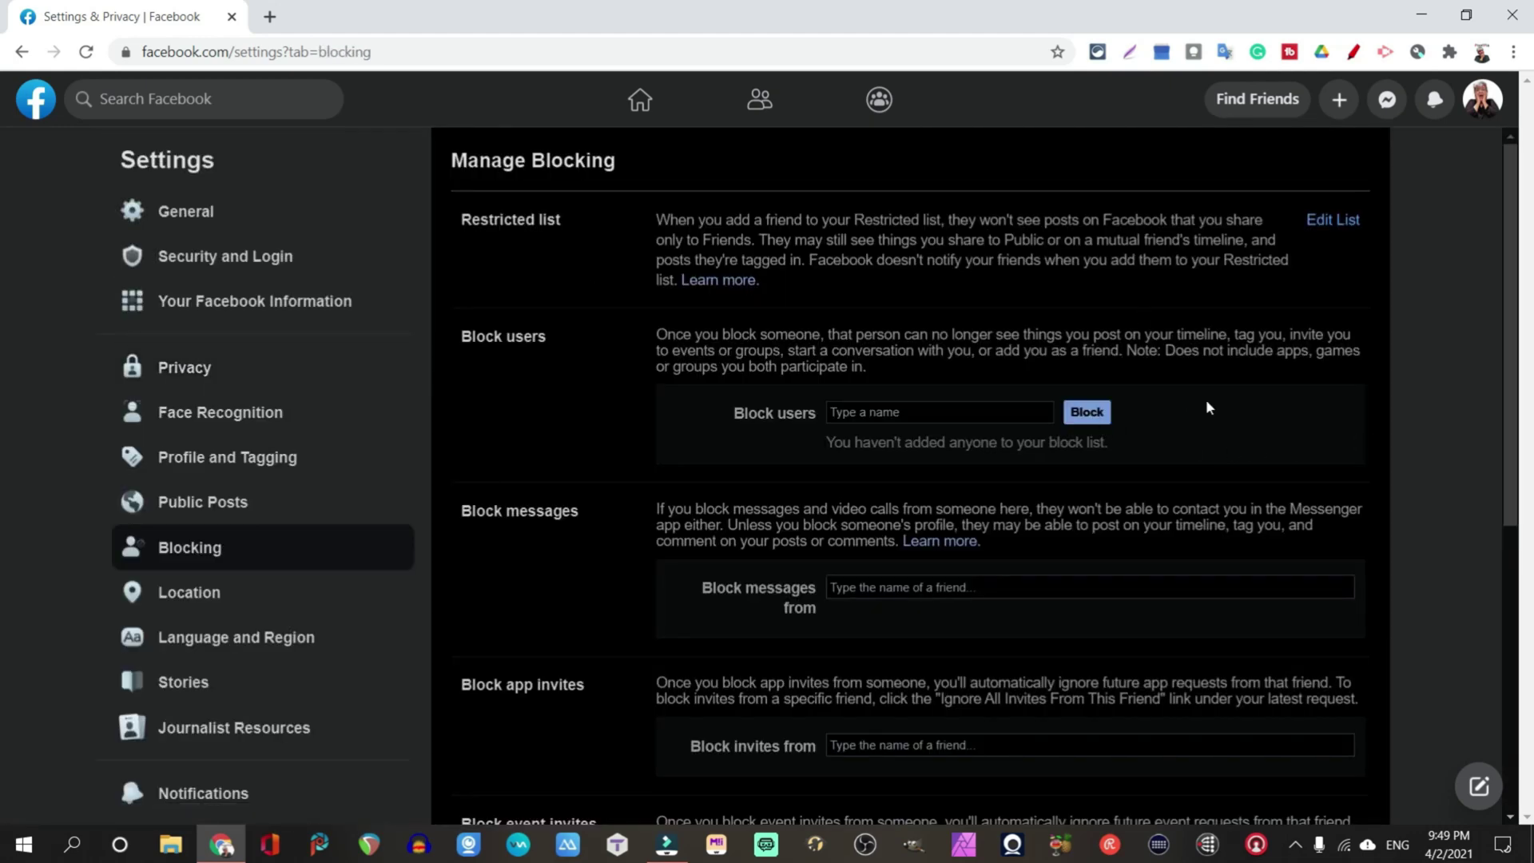
{"action": "scroll", "coordinate": [1209, 408], "scroll_direction": "down", "scroll_amount": 2}
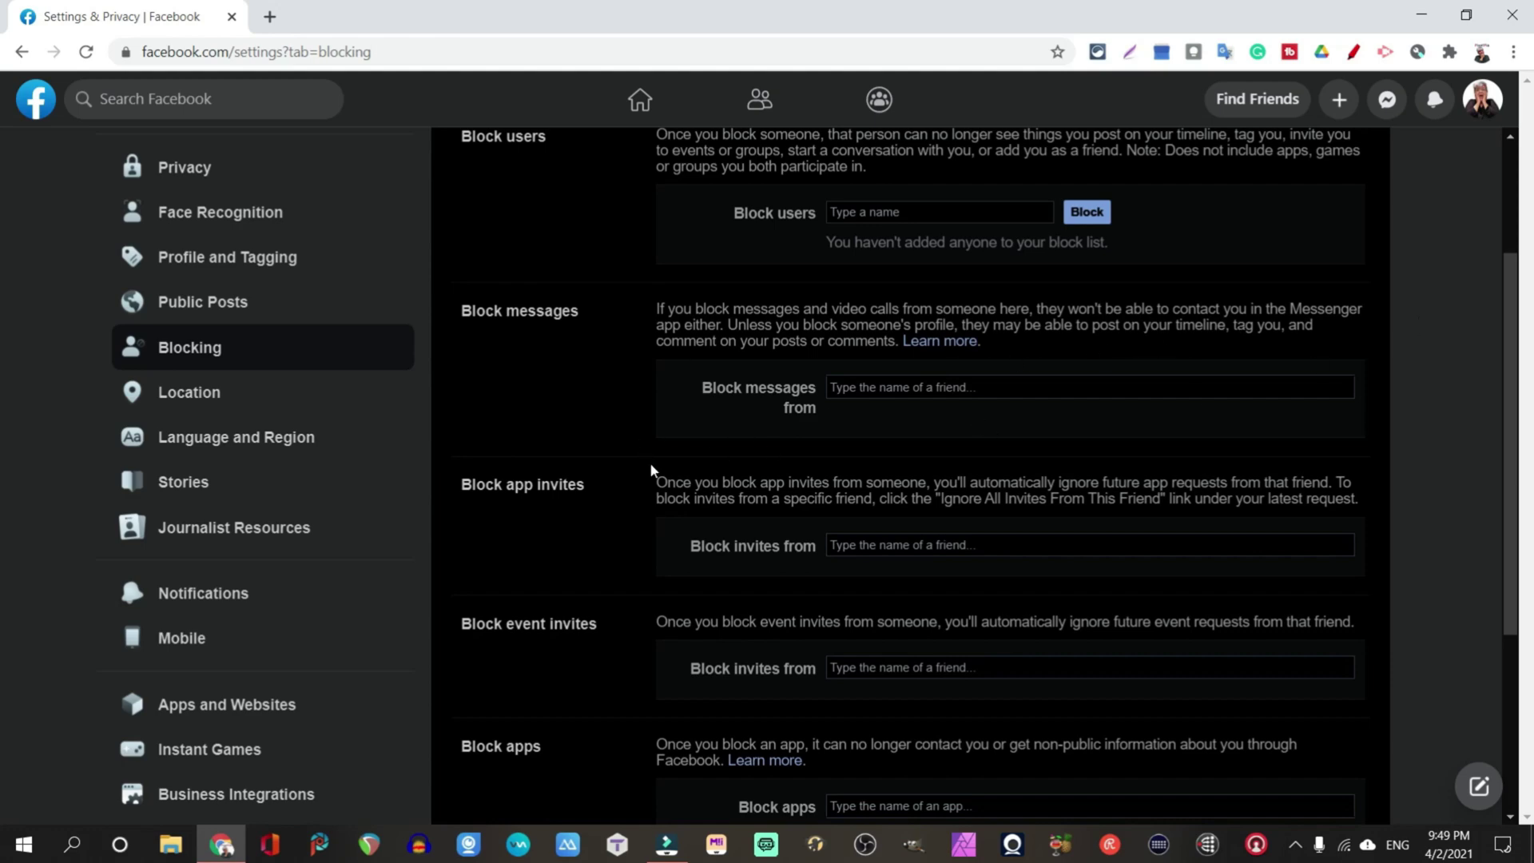
{"action": "scroll", "coordinate": [591, 497], "scroll_direction": "down", "scroll_amount": 2}
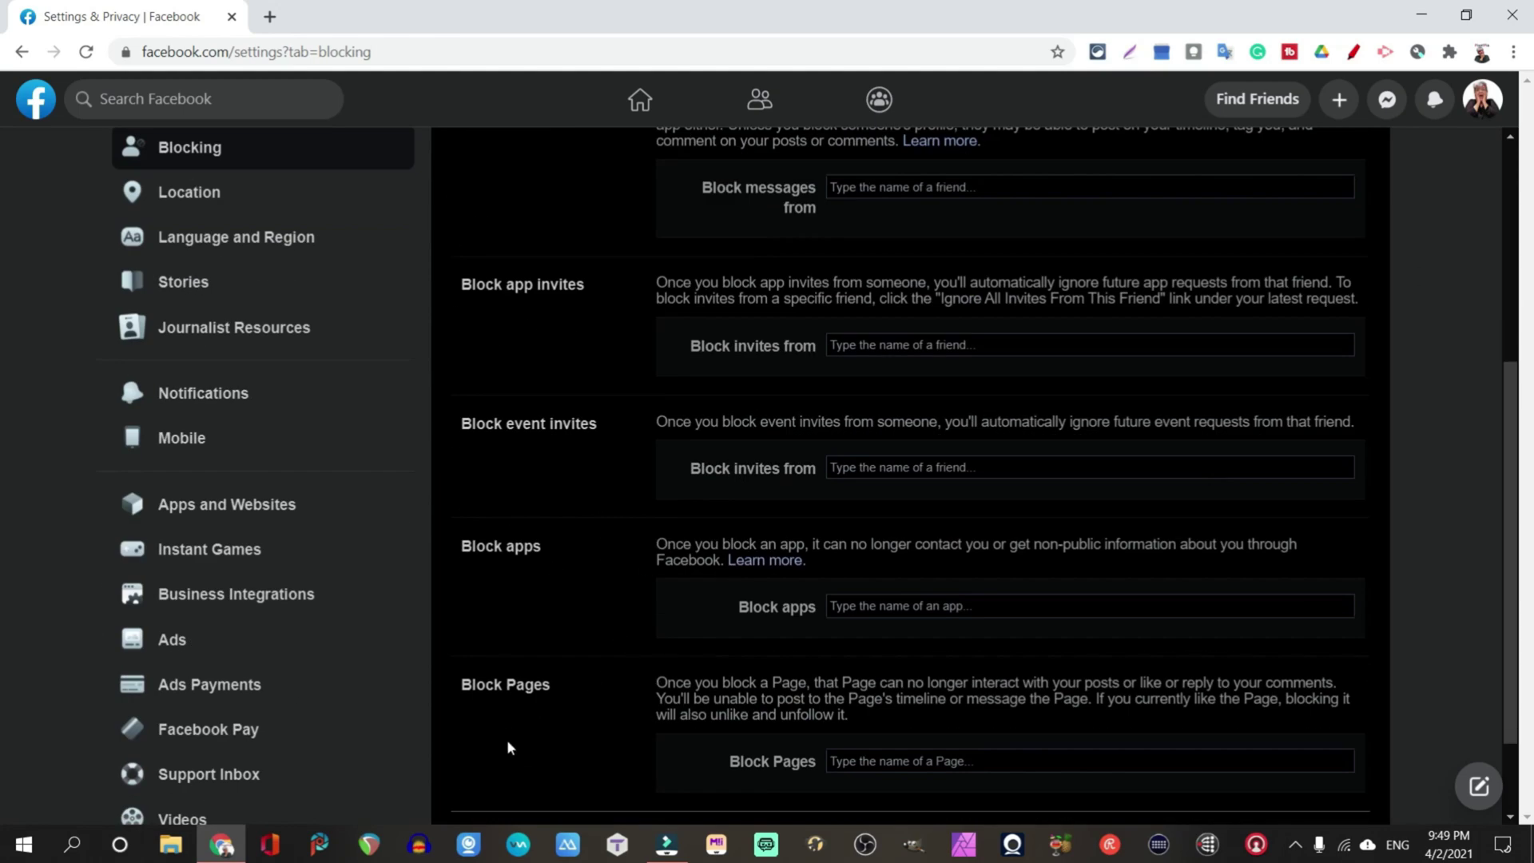
{"action": "scroll", "coordinate": [509, 747], "scroll_direction": "down", "scroll_amount": 1}
{"action": "scroll", "coordinate": [436, 343], "scroll_direction": "up", "scroll_amount": 5}
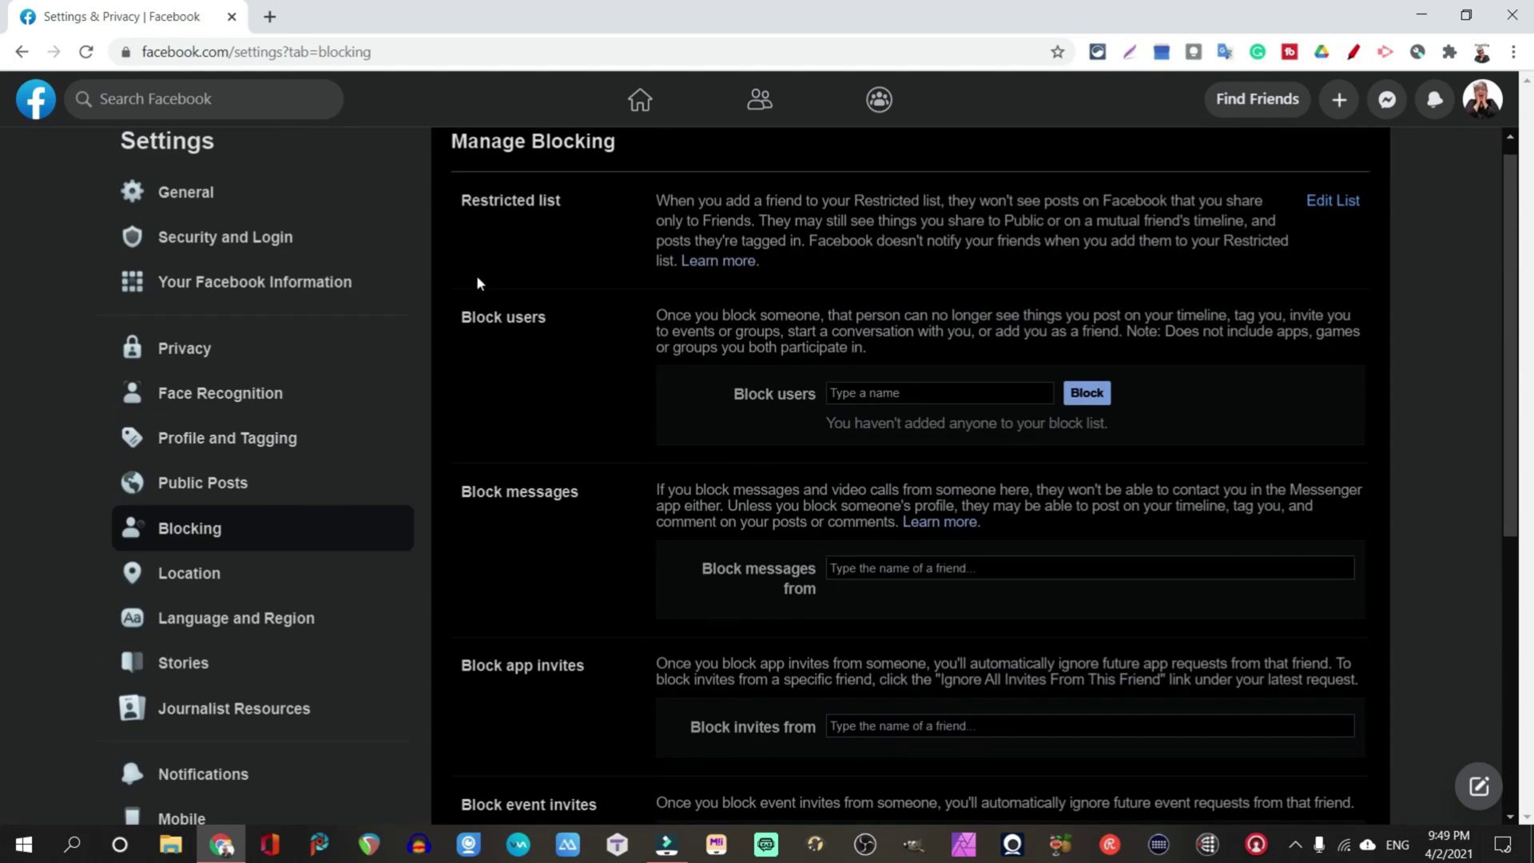
{"action": "scroll", "coordinate": [477, 280], "scroll_direction": "up", "scroll_amount": 1}
Step: Browse the Location, Language and Region, and Stories settings, including the Journalist Resources page
{"action": "left_click", "coordinate": [179, 589]}
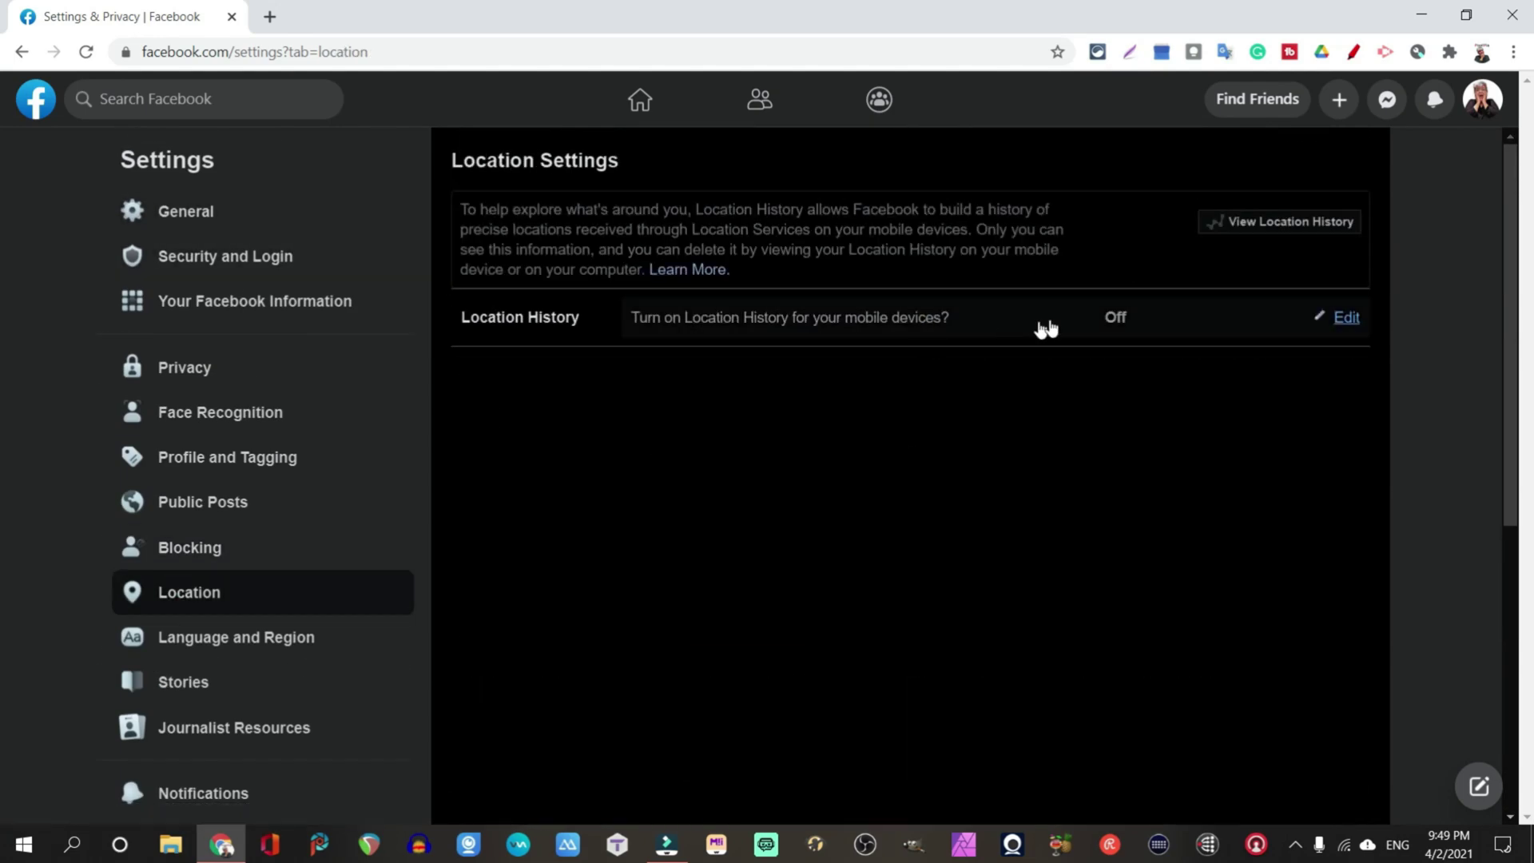
{"action": "left_click", "coordinate": [302, 635]}
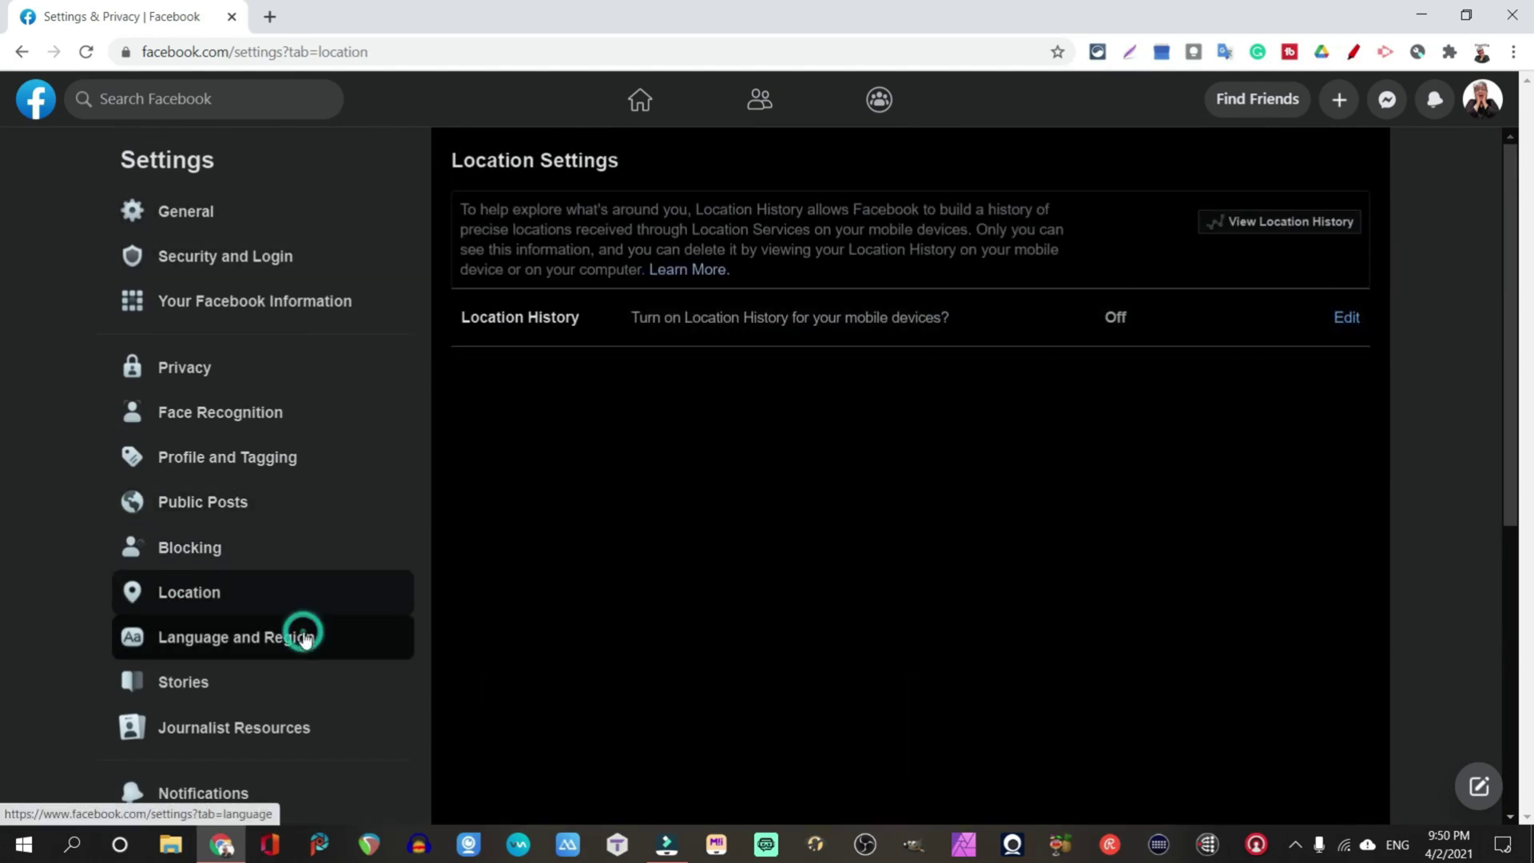
{"action": "left_click", "coordinate": [196, 697]}
{"action": "scroll", "coordinate": [618, 404], "scroll_direction": "down", "scroll_amount": 4}
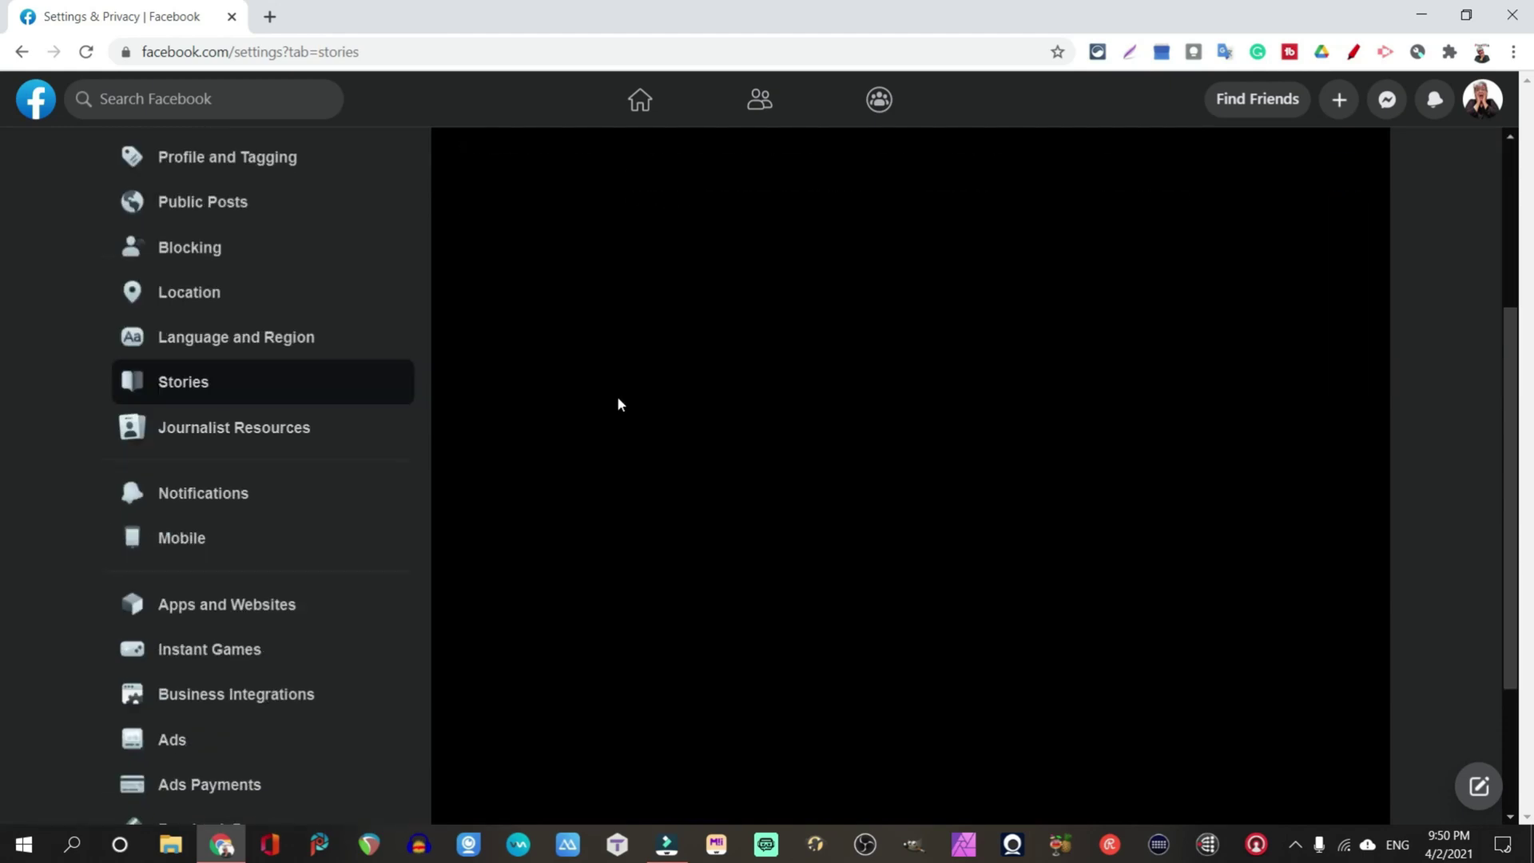
{"action": "left_click", "coordinate": [280, 429]}
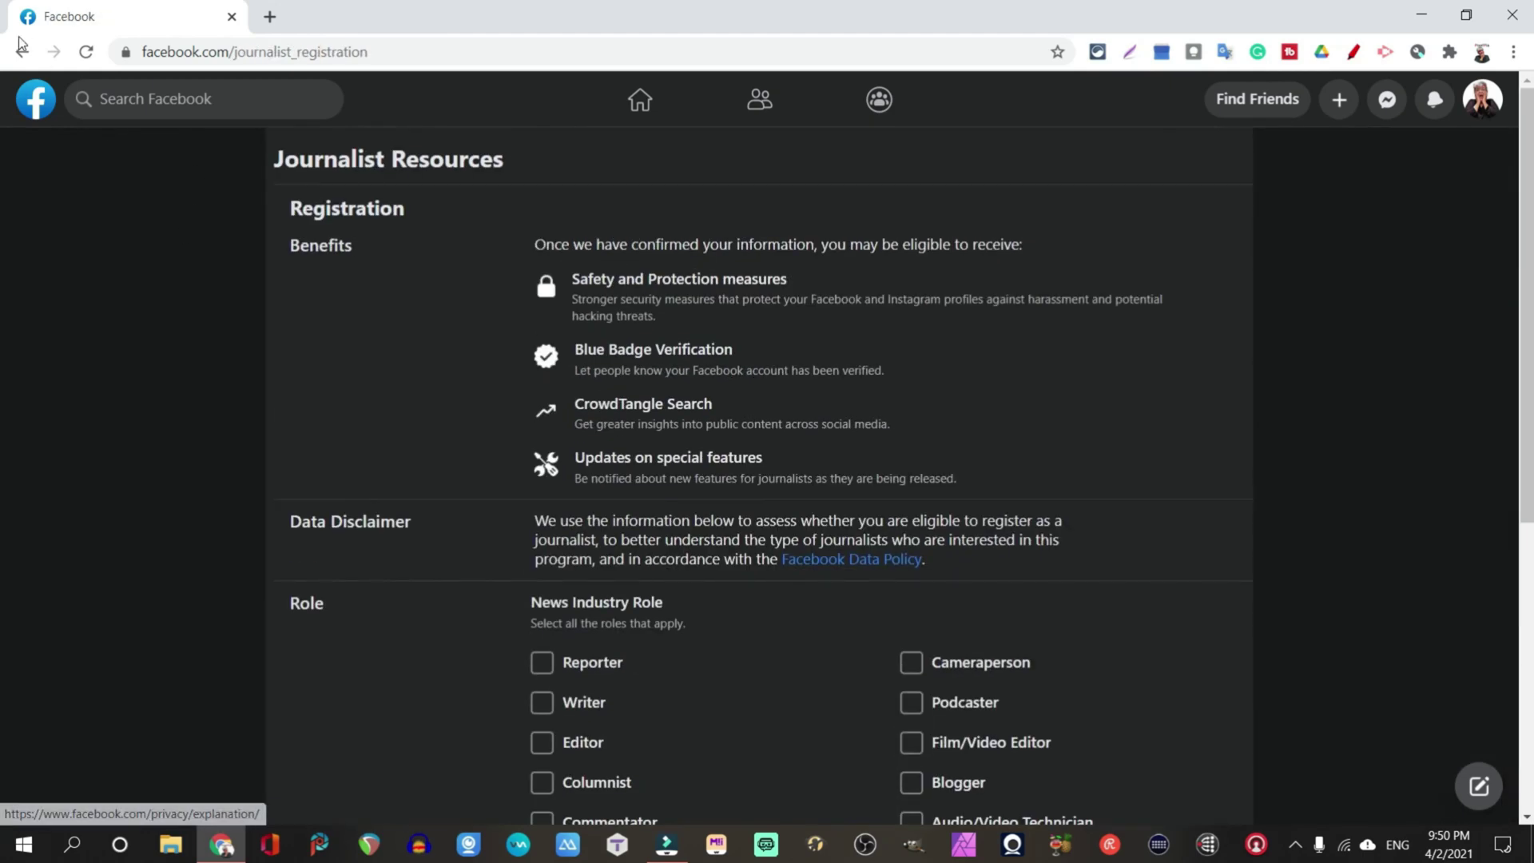
{"action": "left_click", "coordinate": [22, 49]}
{"action": "scroll", "coordinate": [240, 480], "scroll_direction": "down", "scroll_amount": 5}
Step: Review the Notifications settings with the Comments notification options expanded
{"action": "left_click", "coordinate": [290, 396]}
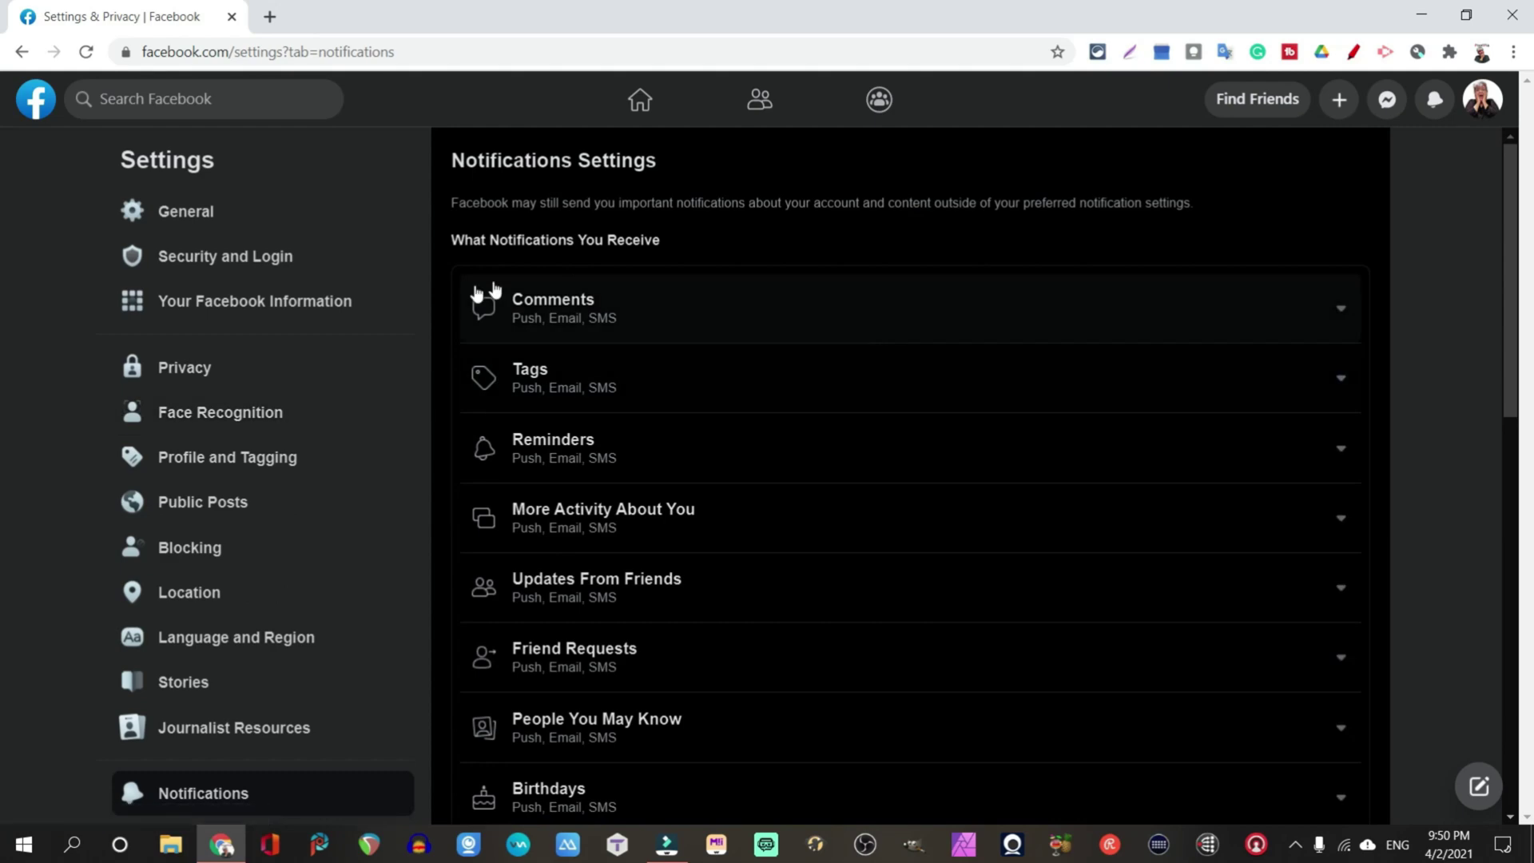
{"action": "left_click", "coordinate": [1331, 317]}
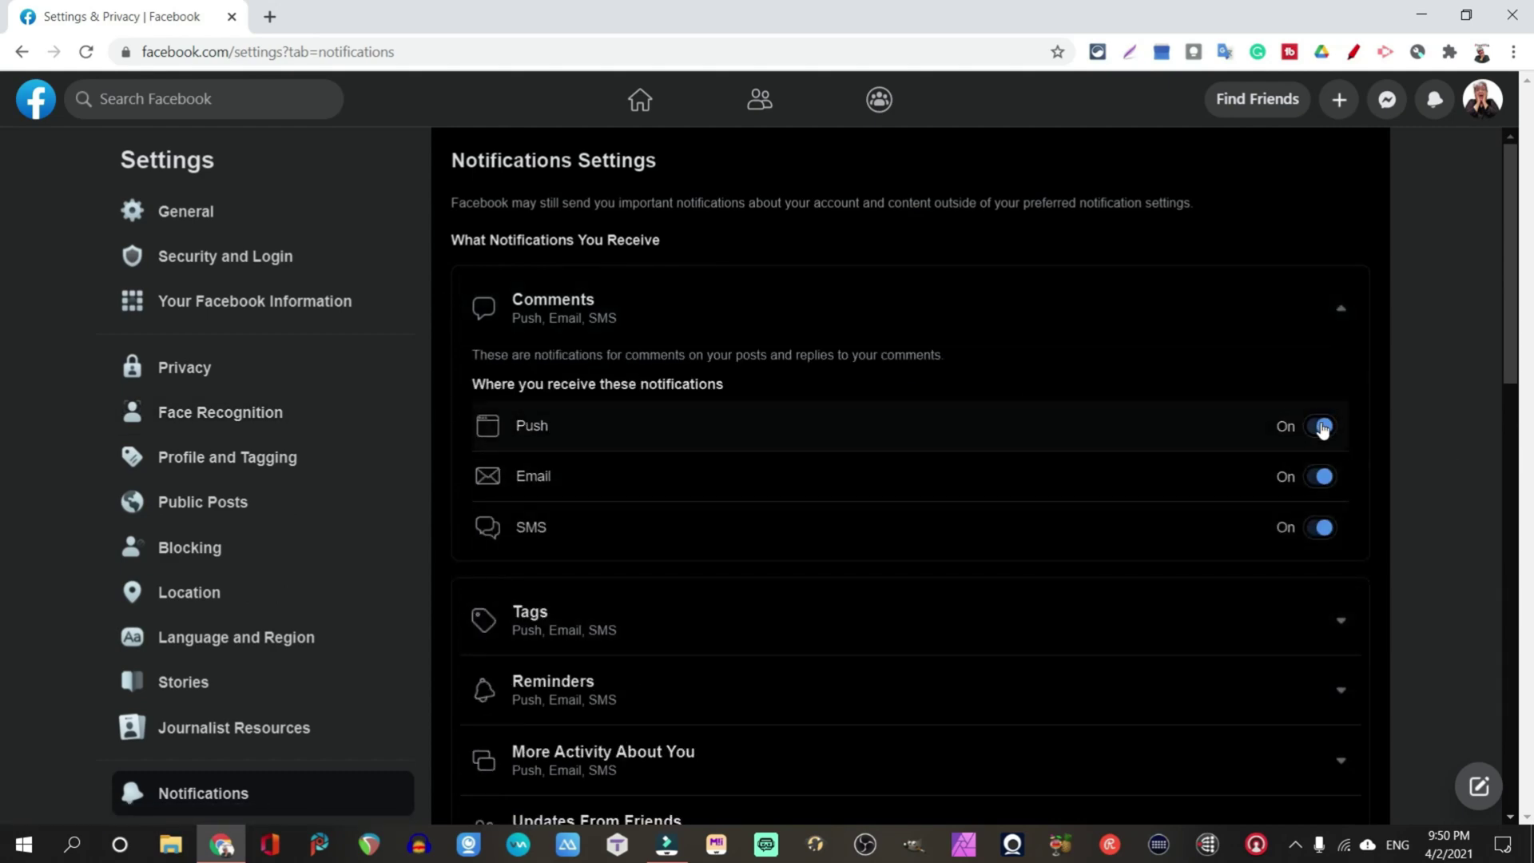
{"action": "scroll", "coordinate": [1279, 308], "scroll_direction": "down", "scroll_amount": 4}
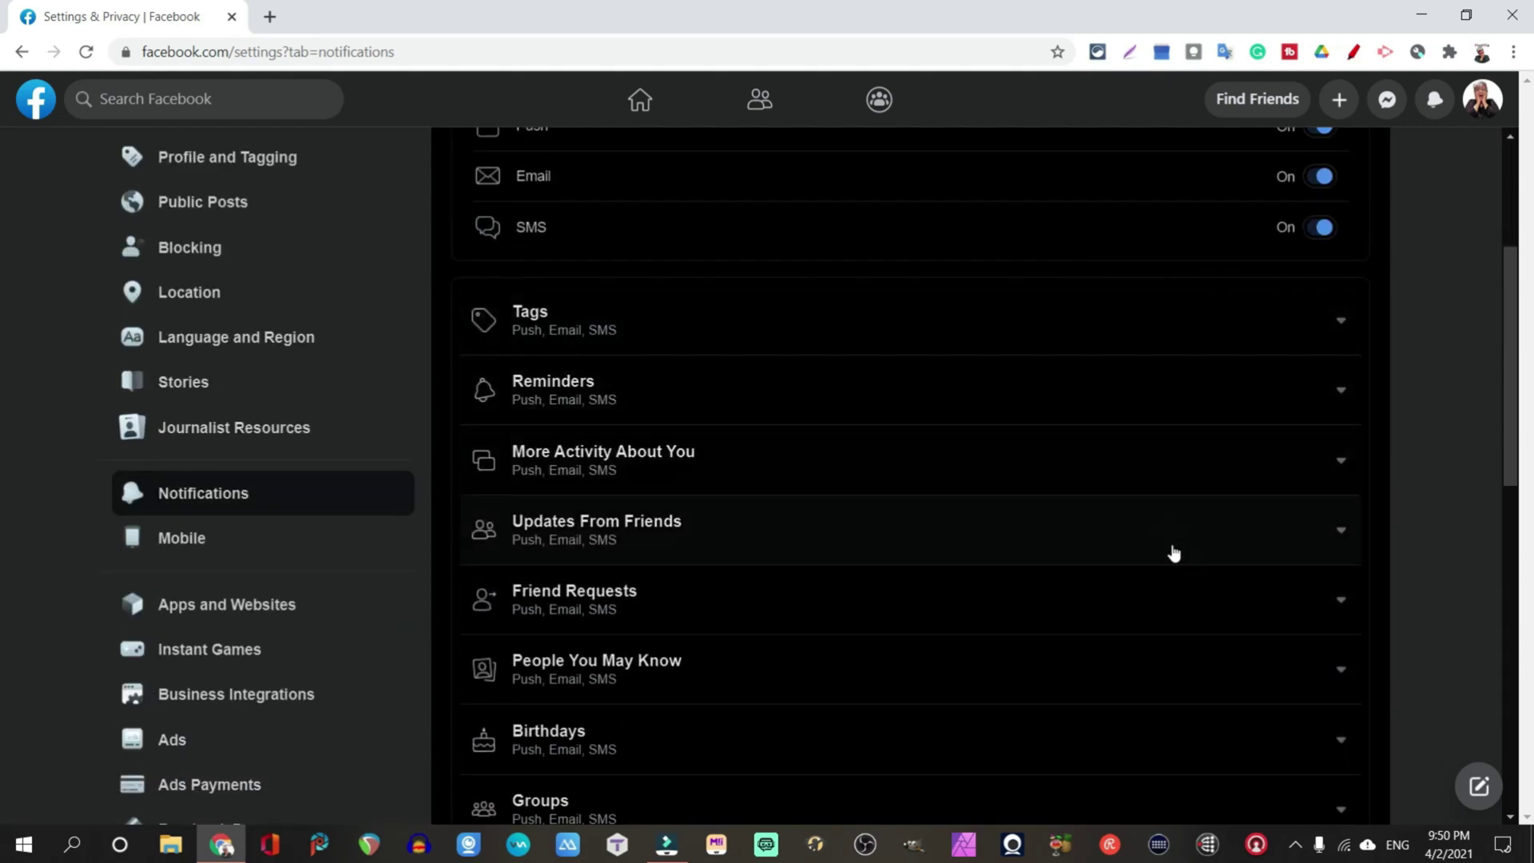
{"action": "scroll", "coordinate": [1171, 551], "scroll_direction": "down", "scroll_amount": 12}
{"action": "scroll", "coordinate": [492, 453], "scroll_direction": "up", "scroll_amount": 10}
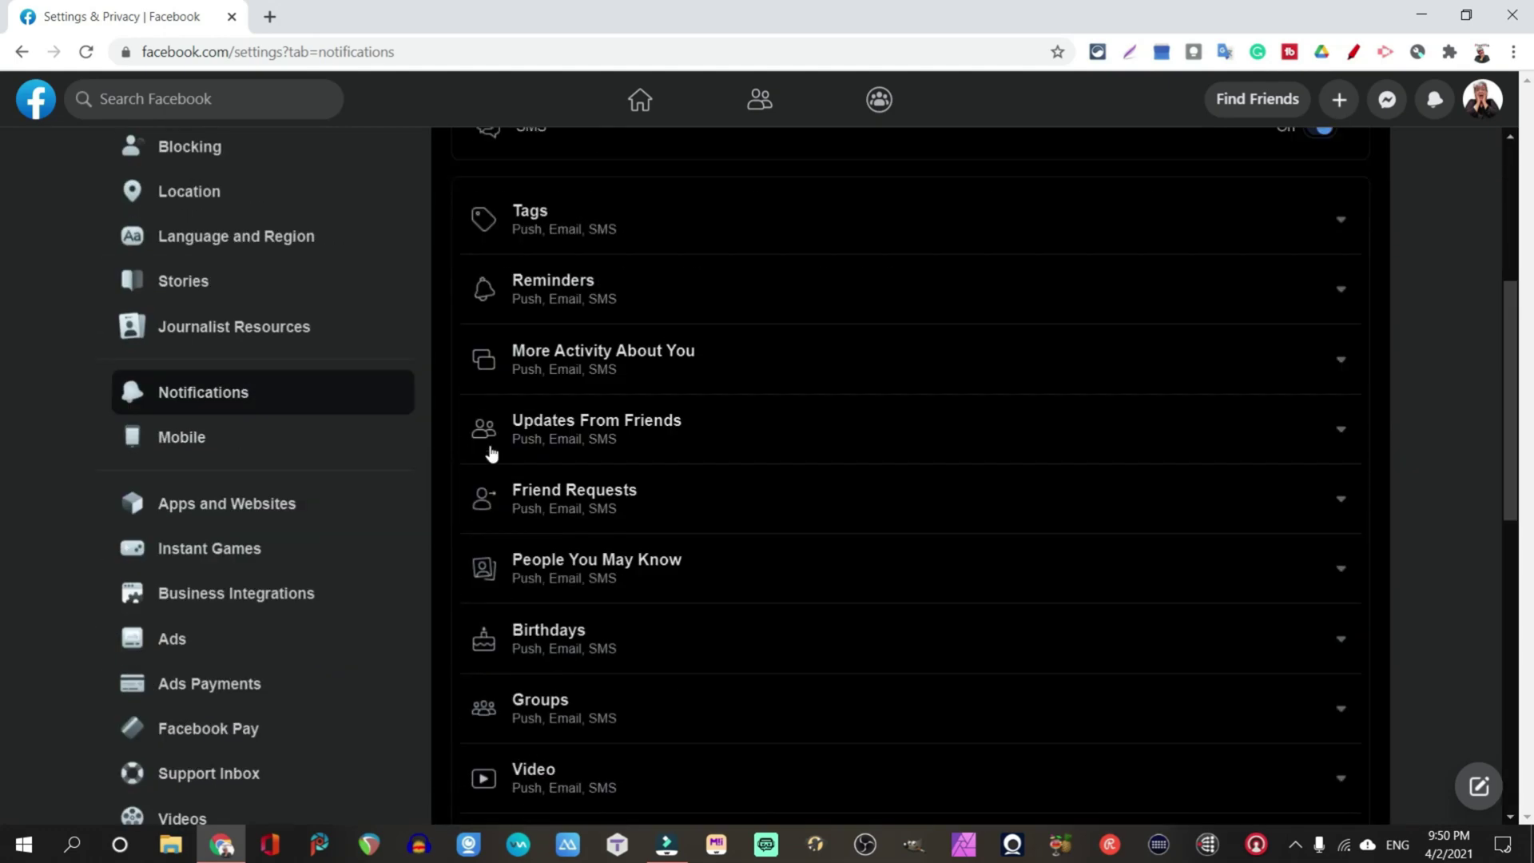
{"action": "scroll", "coordinate": [191, 332], "scroll_direction": "down", "scroll_amount": 1}
Step: Check the Mobile settings, then the Apps and Websites page showing no active apps
{"action": "left_click", "coordinate": [192, 332]}
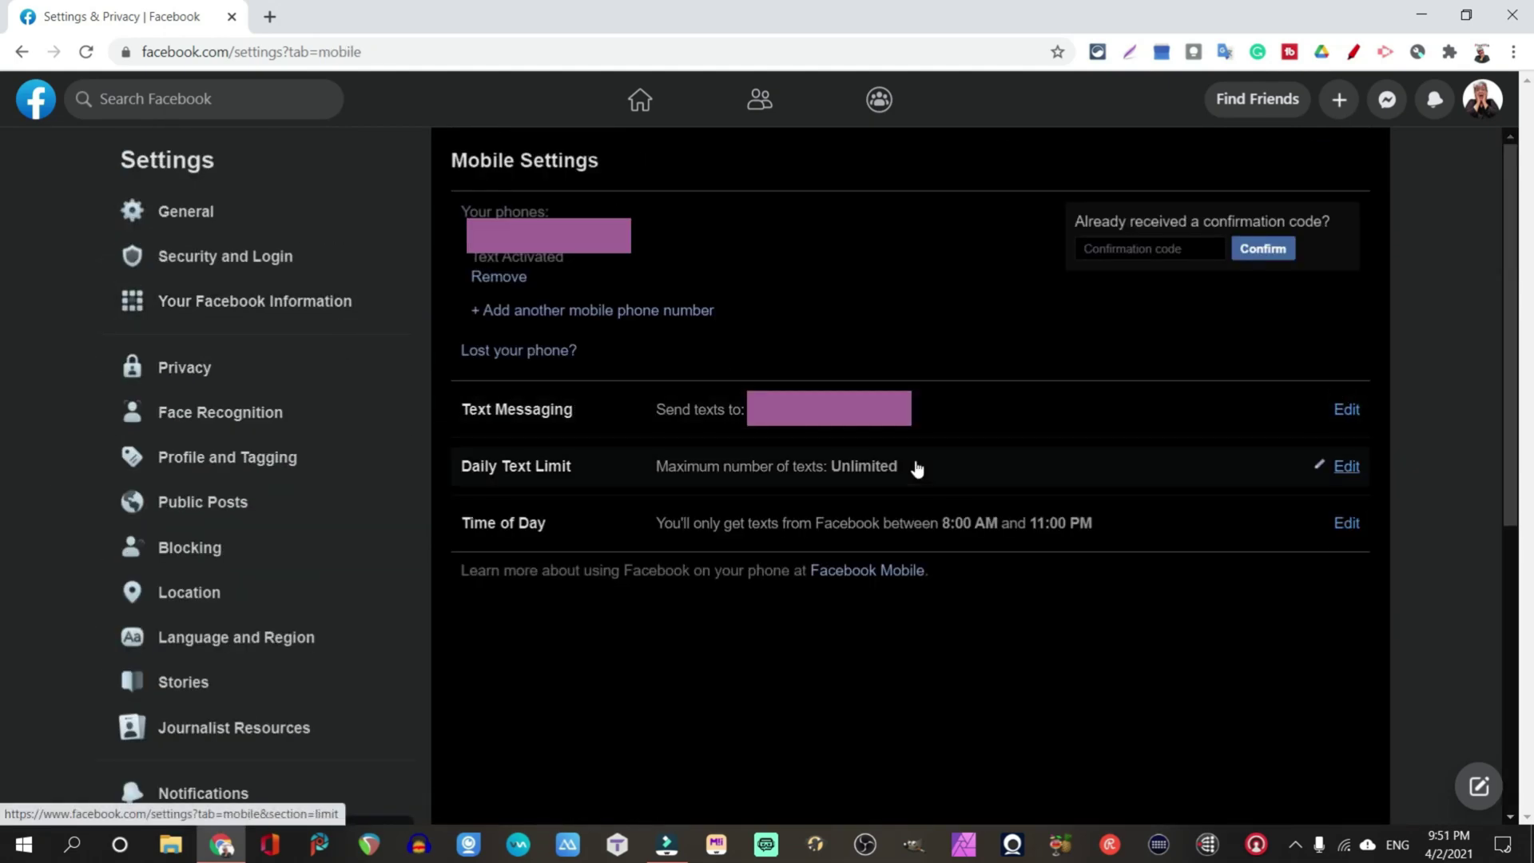
{"action": "scroll", "coordinate": [185, 512], "scroll_direction": "down", "scroll_amount": 5}
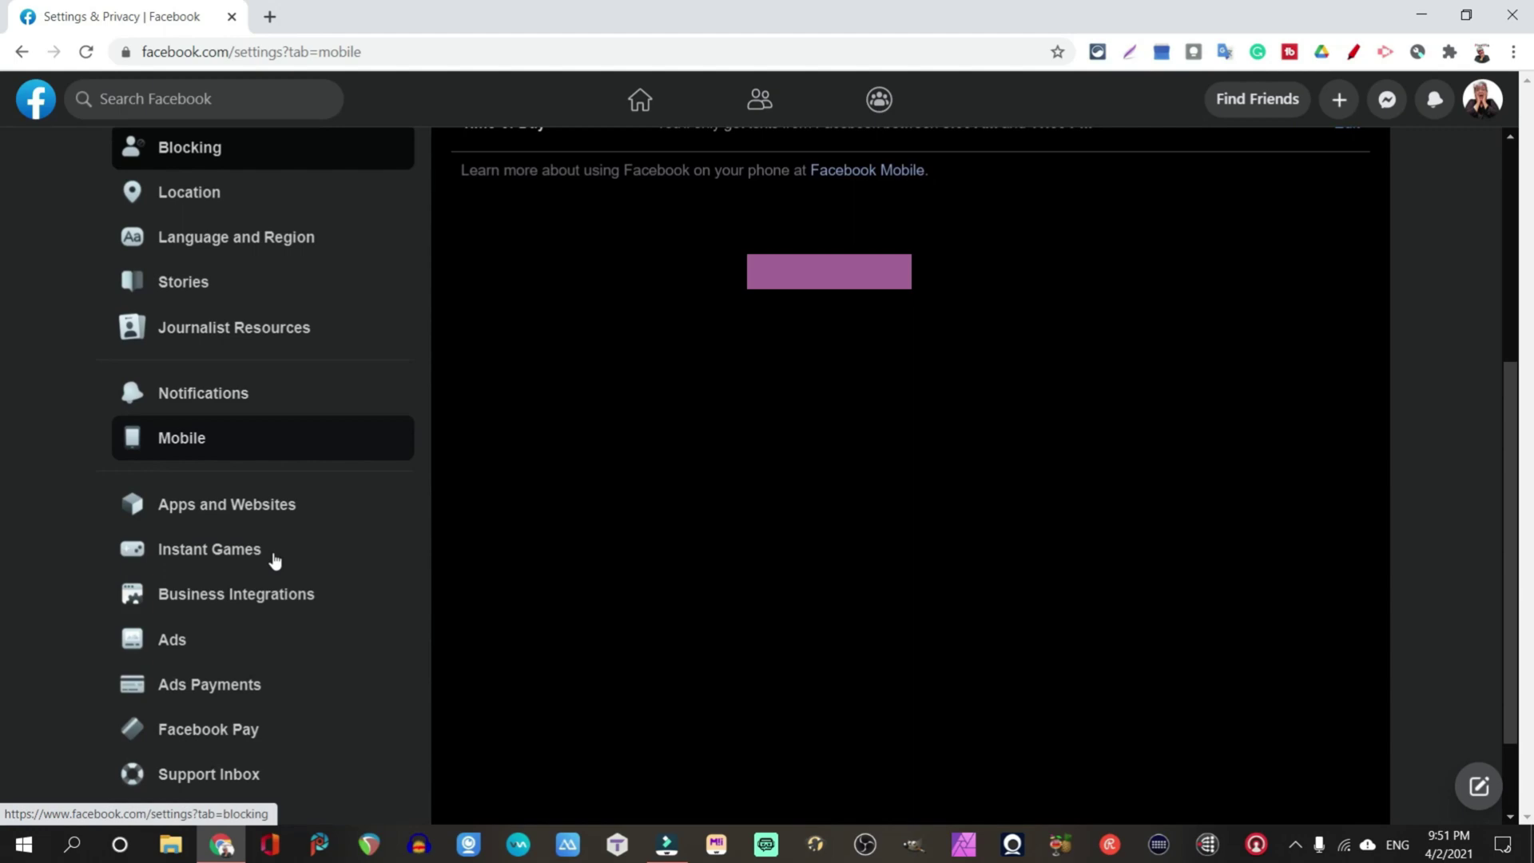
{"action": "left_click", "coordinate": [240, 505]}
{"action": "scroll", "coordinate": [345, 543], "scroll_direction": "down", "scroll_amount": 5}
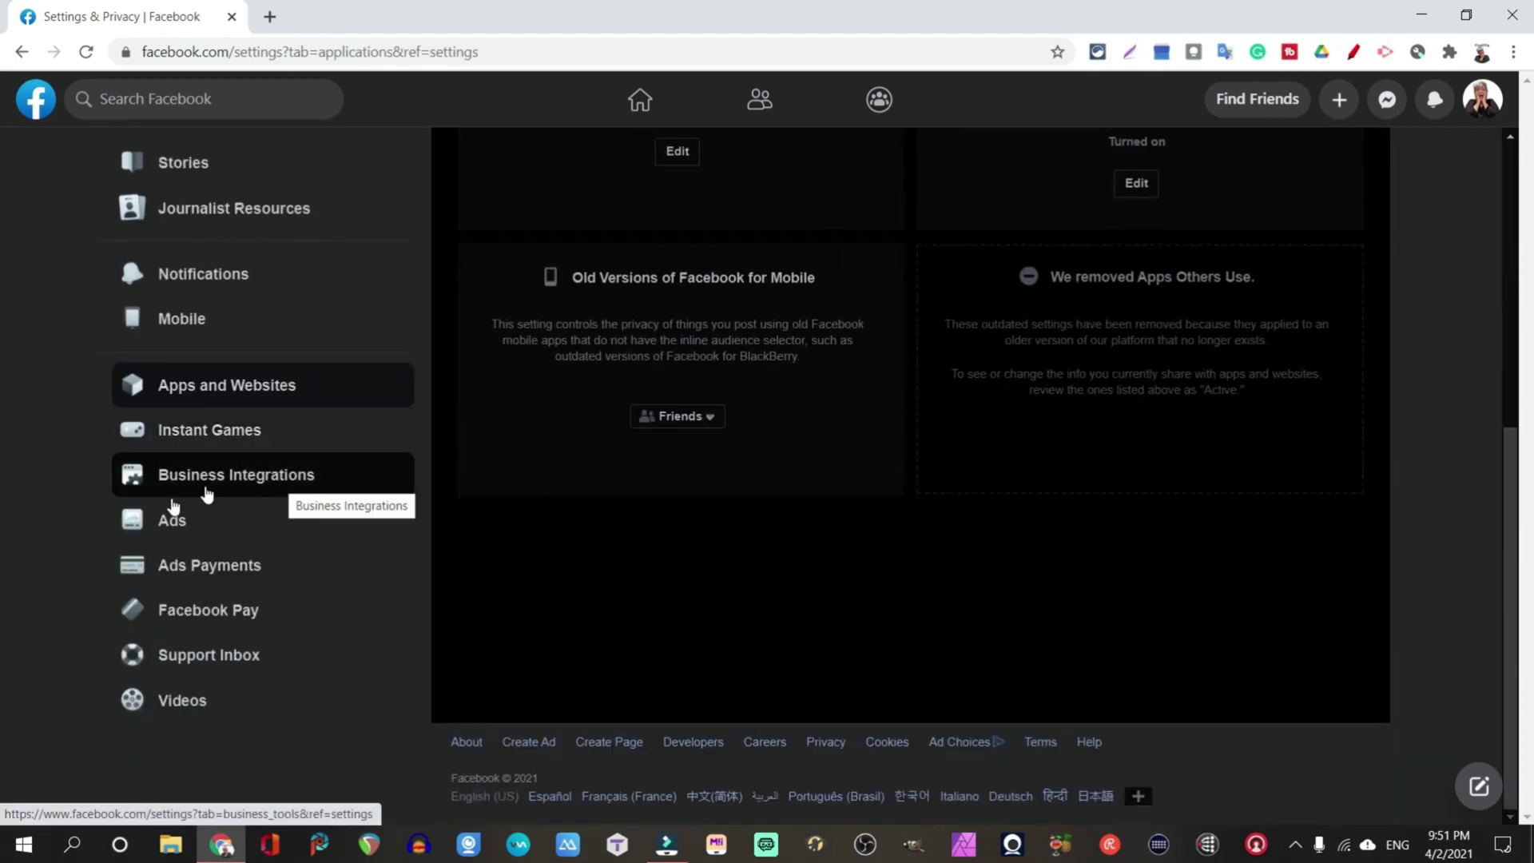
{"action": "scroll", "coordinate": [274, 343], "scroll_direction": "up", "scroll_amount": 6}
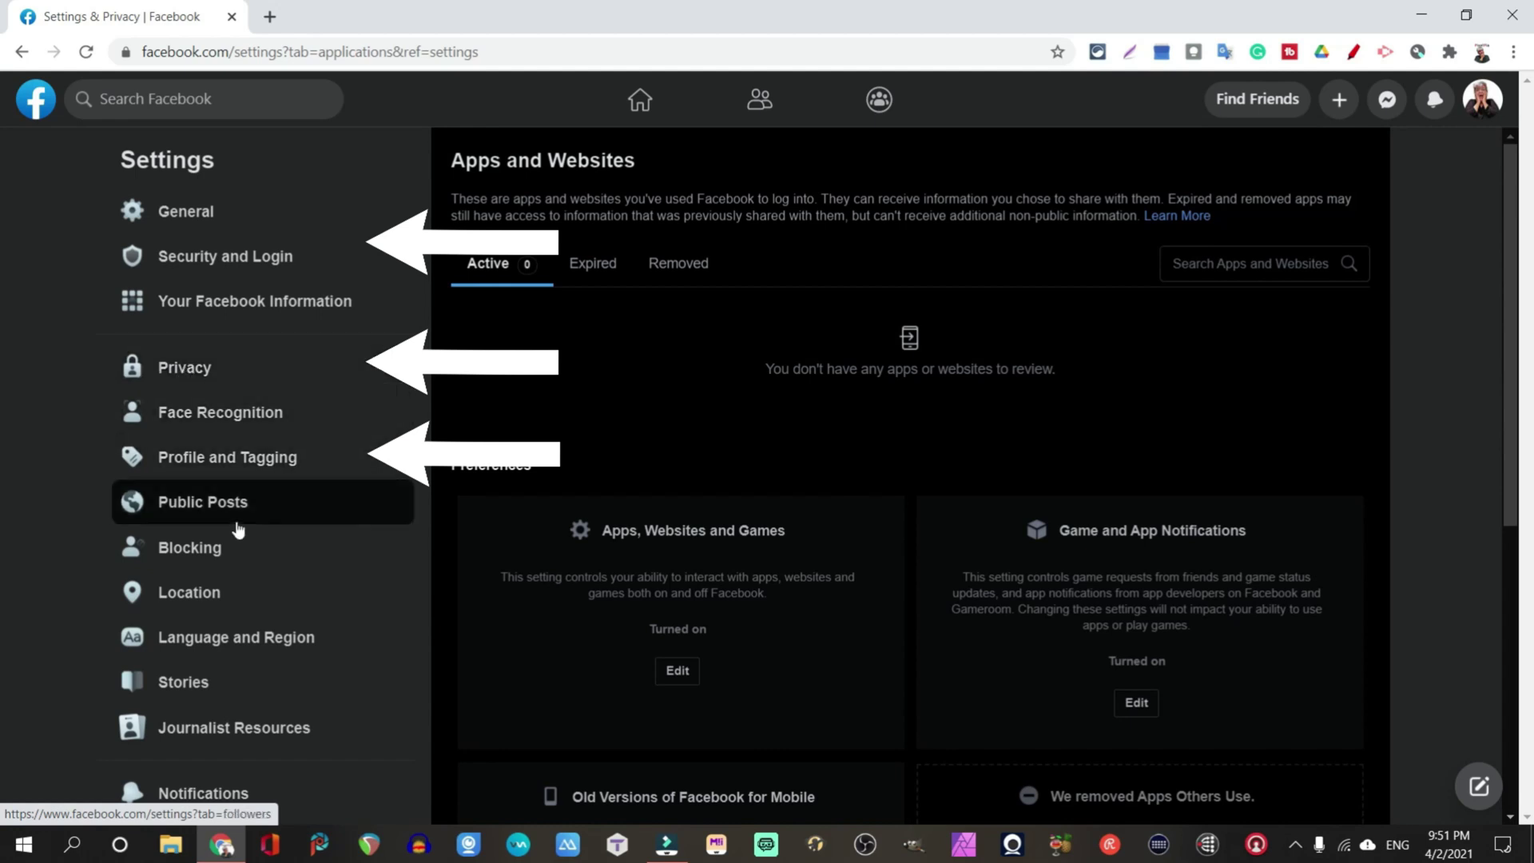
Step: Pass through Profile and Tagging back to the Privacy Settings and Tools page
{"action": "left_click", "coordinate": [311, 463]}
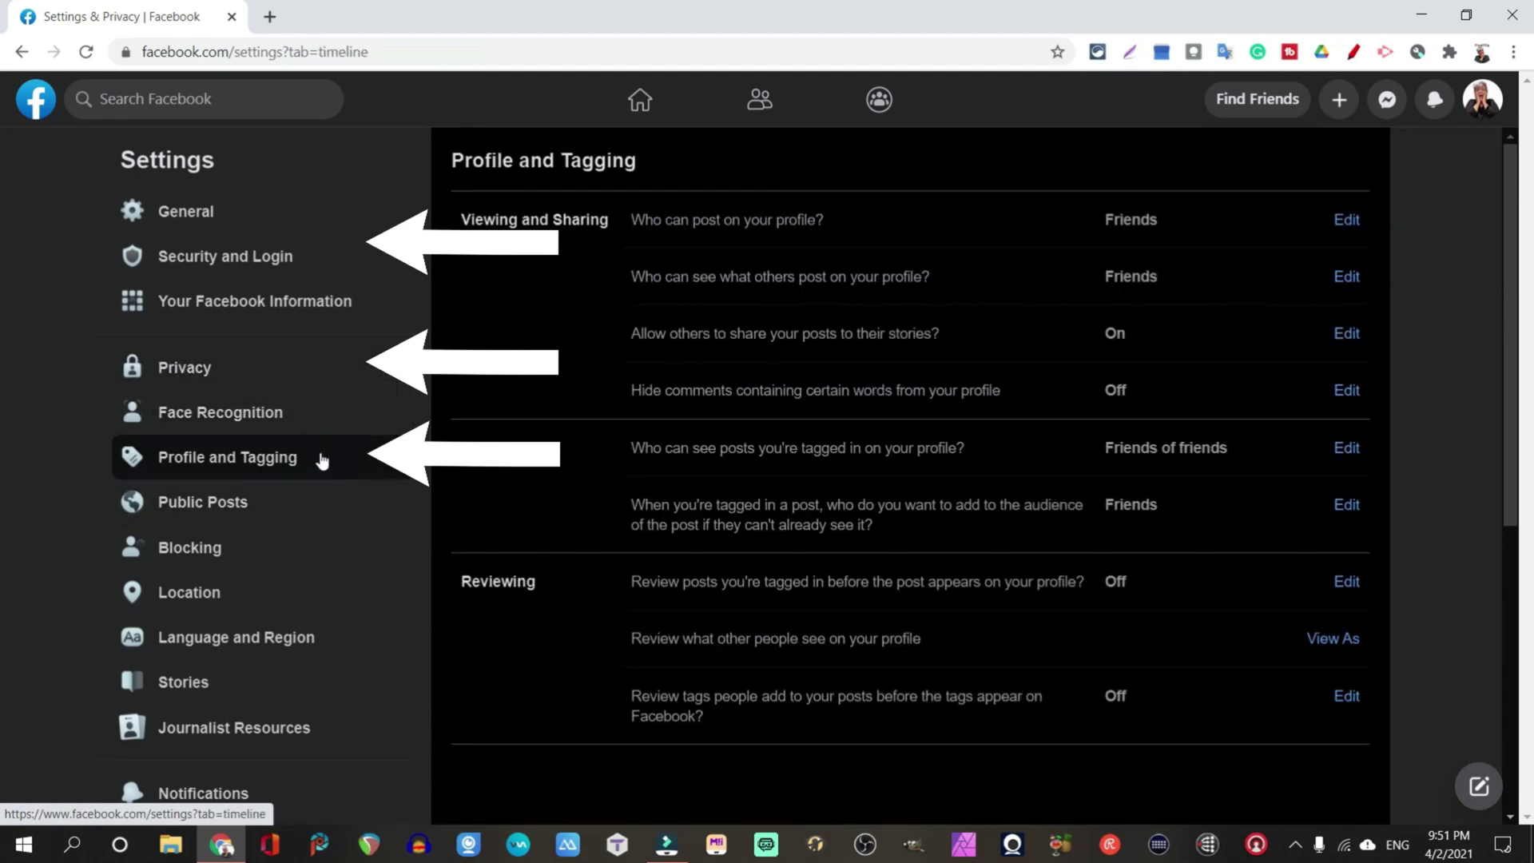
{"action": "left_click", "coordinate": [263, 370]}
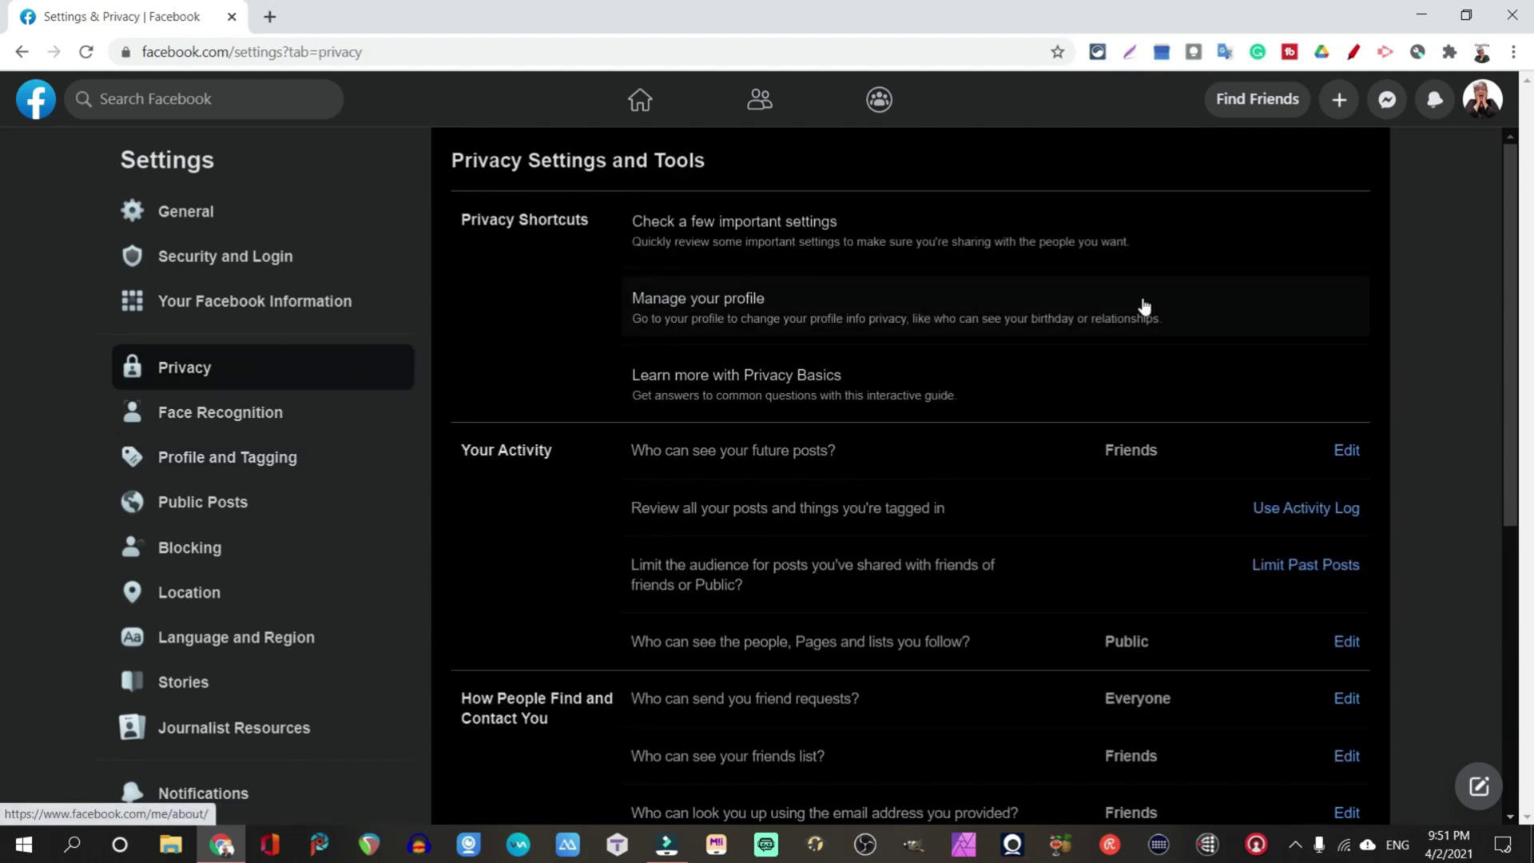